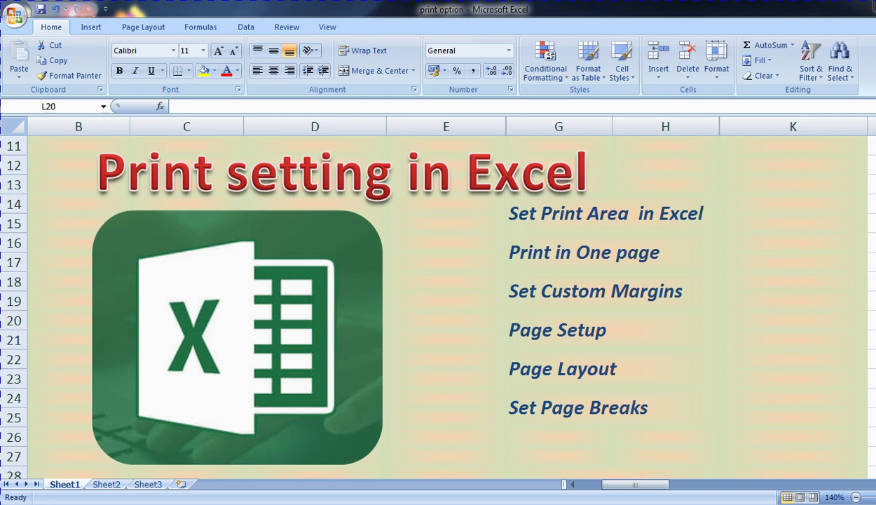
Go to Sheet2 and examine how far the employee table extends across its columns and down its rows
key("ctrl+Page_Down")
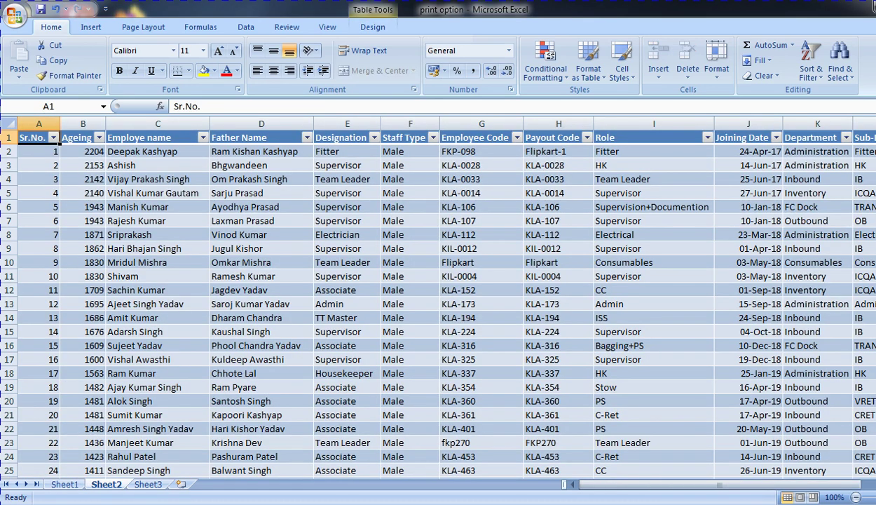
key("Right")
key("Right")
key("Right")
key("Right")
key("Right")
key("Right")
key("Right")
key("Right")
key("Right")
key("Right")
key("Right")
key("Right")
key("Right")
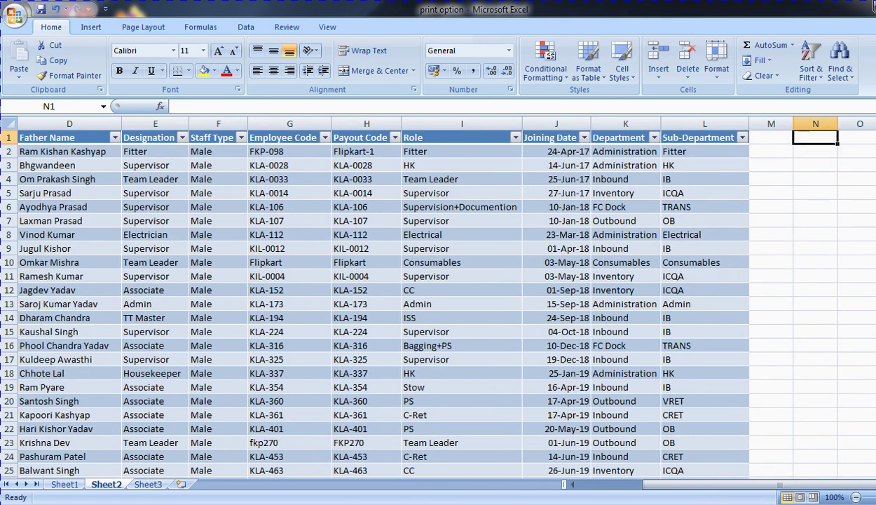
key("Left")
key("Left")
key("Left")
key("Right")
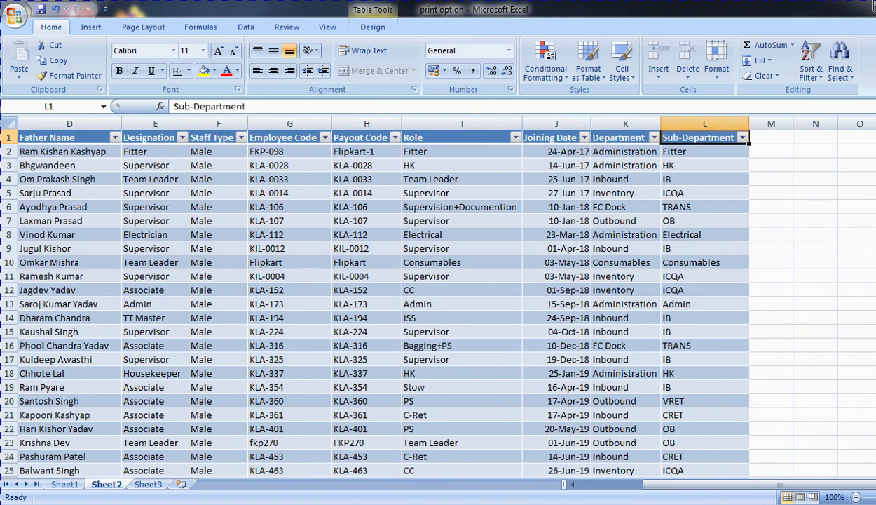
key("ctrl+Home")
key("ctrl+Down")
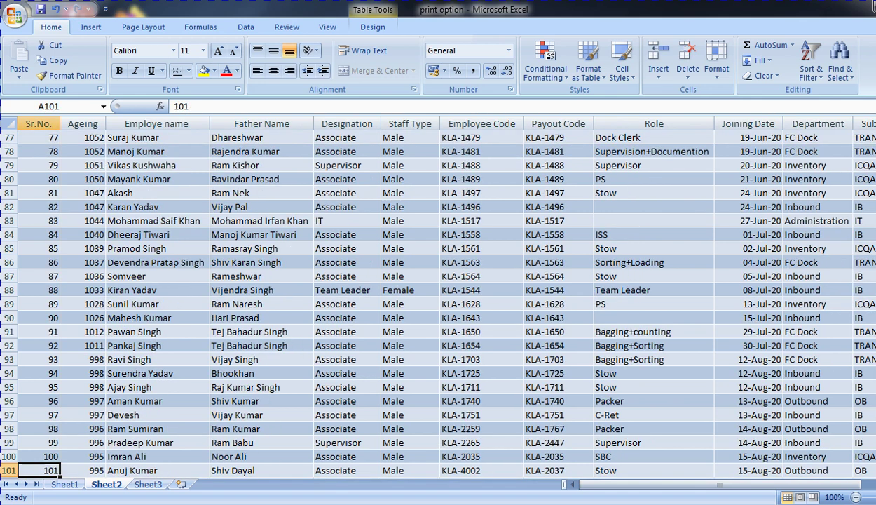
key("ctrl+Up")
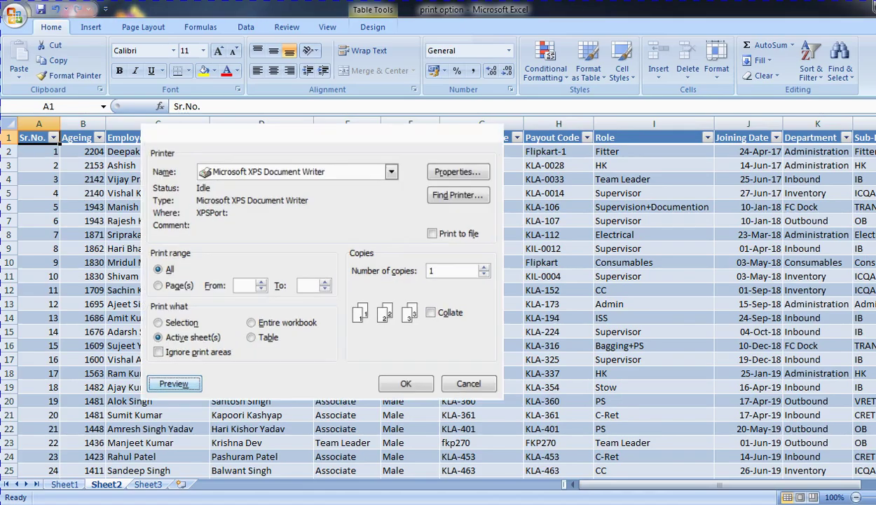
Open the print preview of the active sheet and inspect its first page at enlarged zoom
left_click(121, 326)
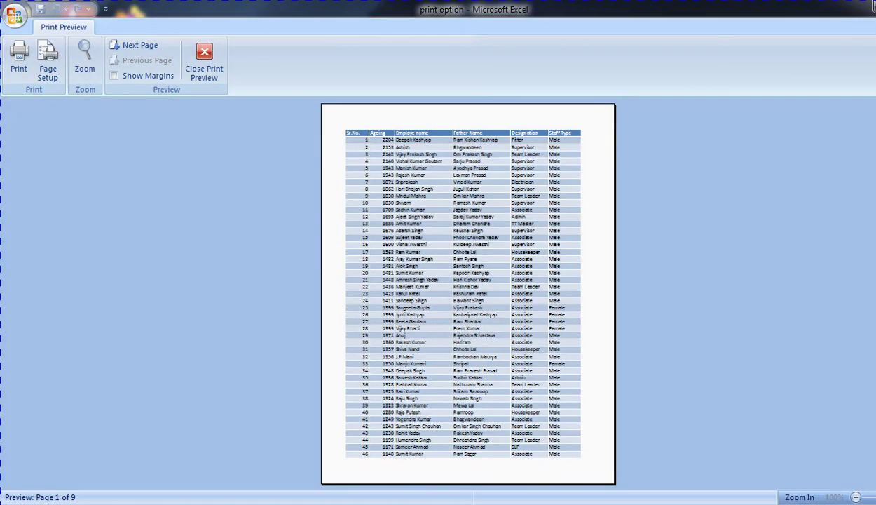
left_click(85, 60)
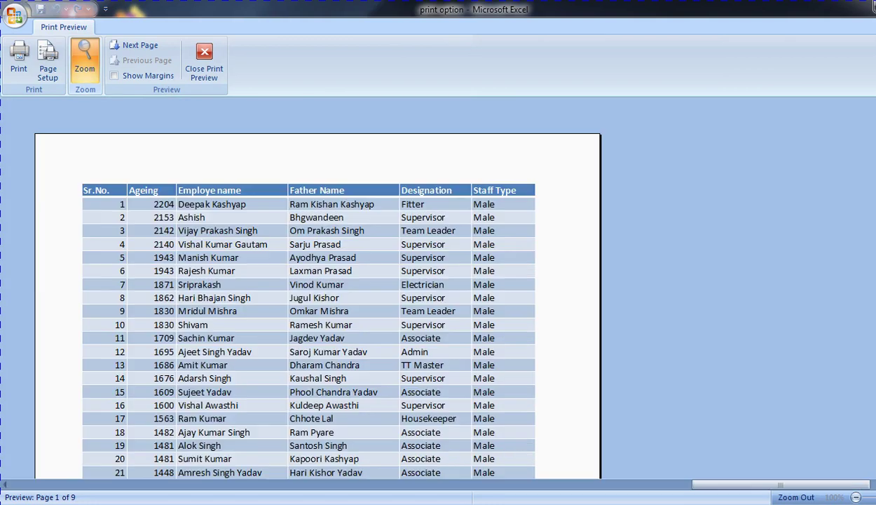
scroll(318, 302, "down", 10)
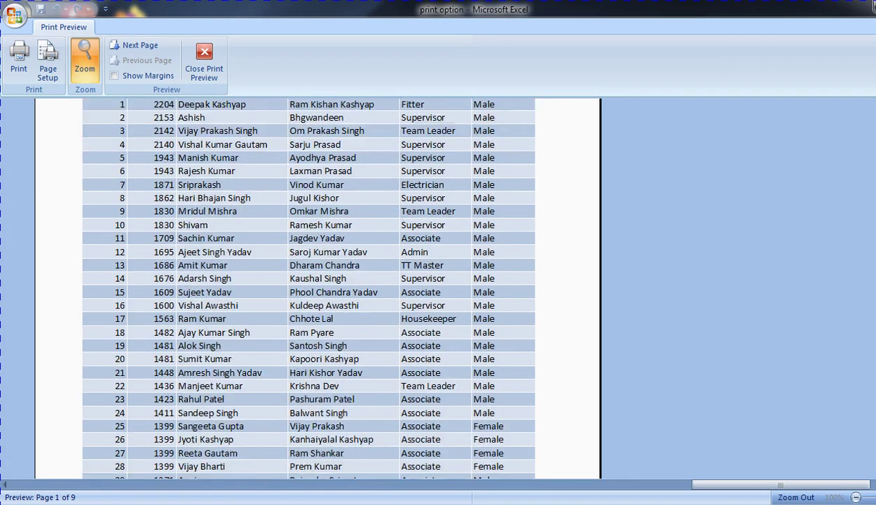
scroll(318, 163, "down", 1)
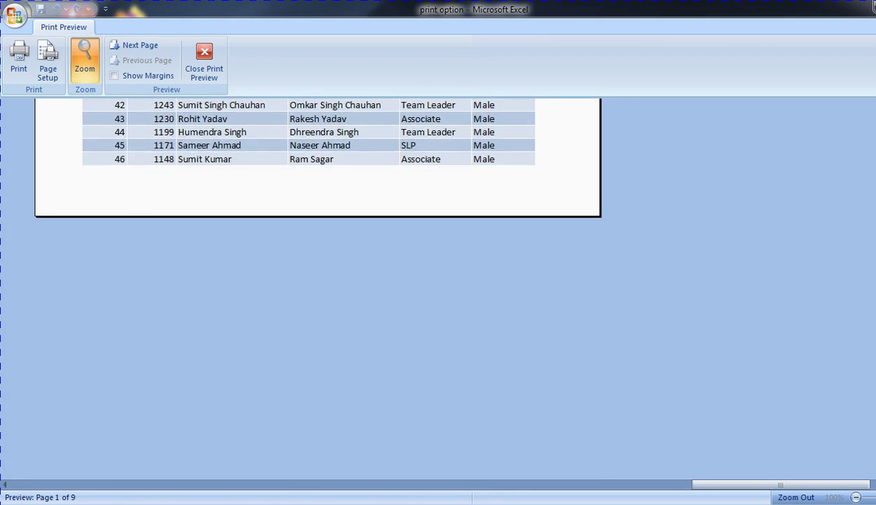
scroll(317, 224, "up", 5)
Page forward through the print preview to examine how the table's rows and columns are split across pages
left_click(133, 47)
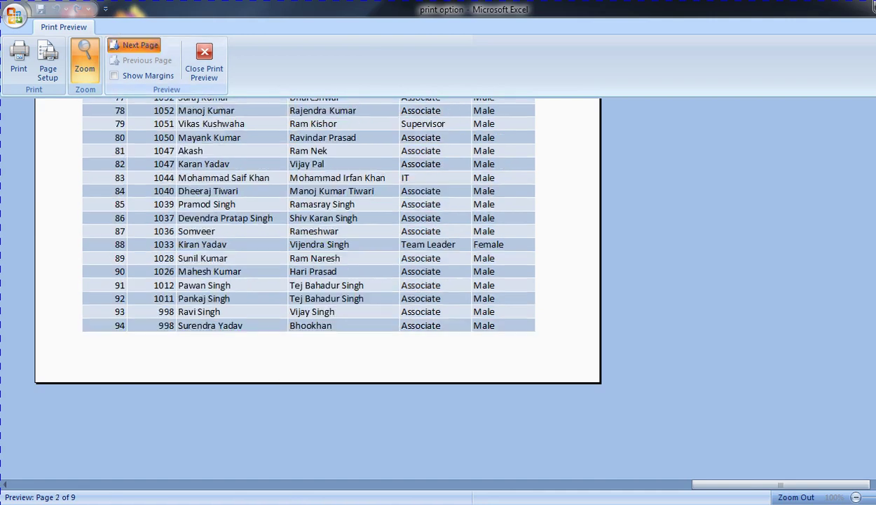
scroll(318, 281, "up", 15)
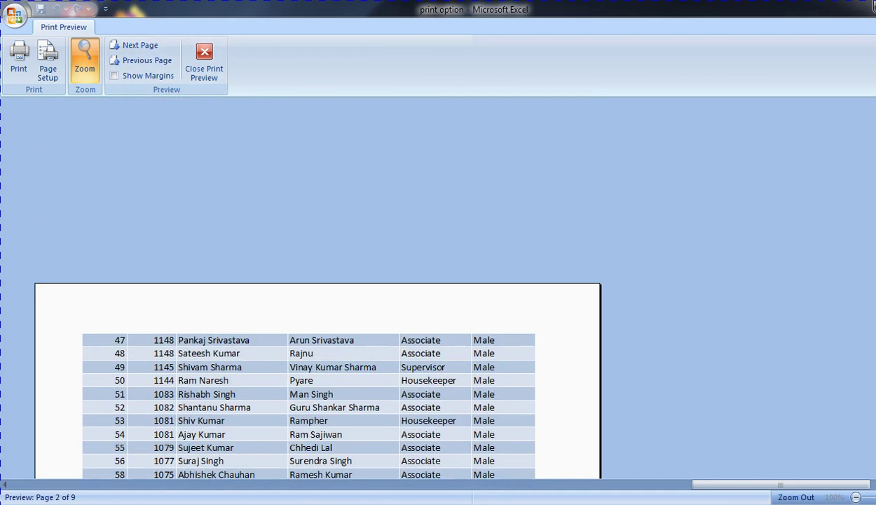
left_click(134, 45)
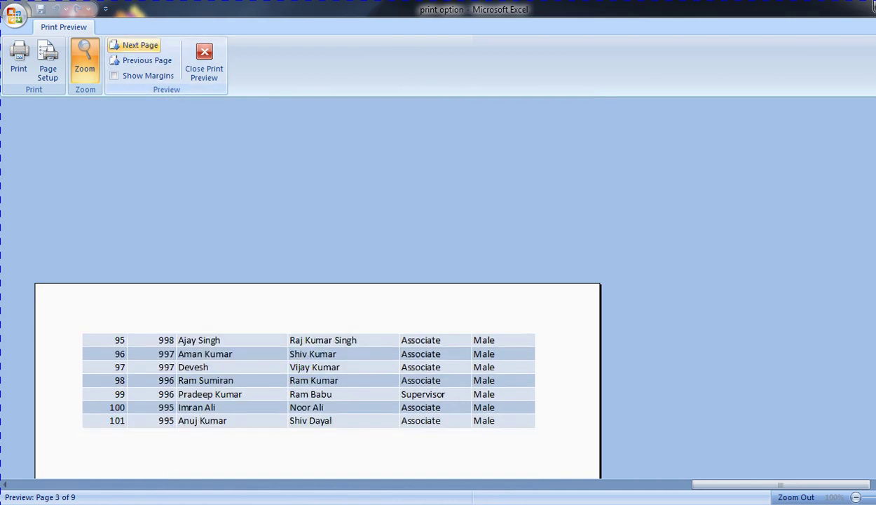
left_click(135, 44)
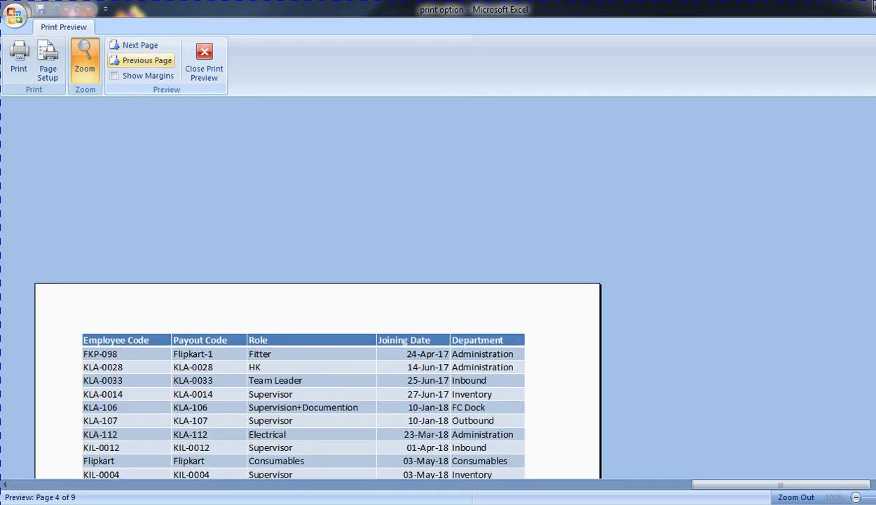
scroll(317, 330, "down", 3)
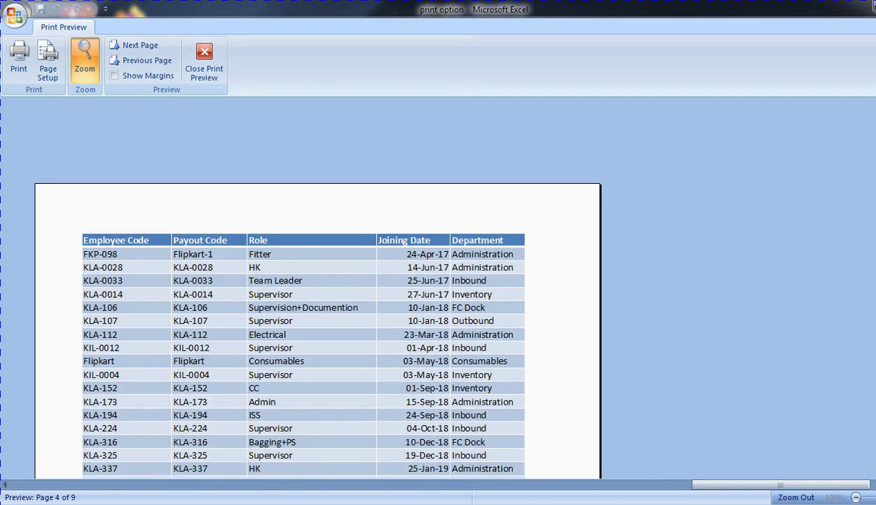
left_click(137, 45)
left_click(137, 45)
left_click(137, 45)
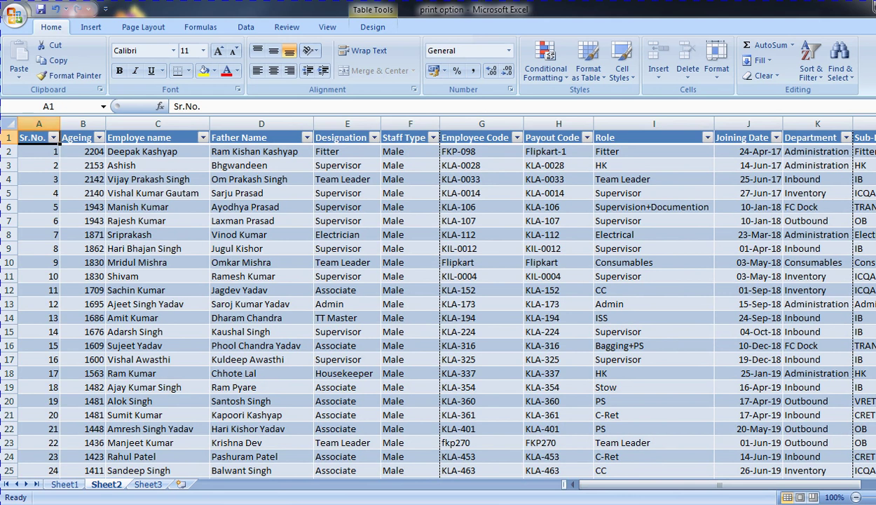
Select A1:E11, preview the printout limited to the selection, and close the preview
left_click_drag(59, 141, 380, 277)
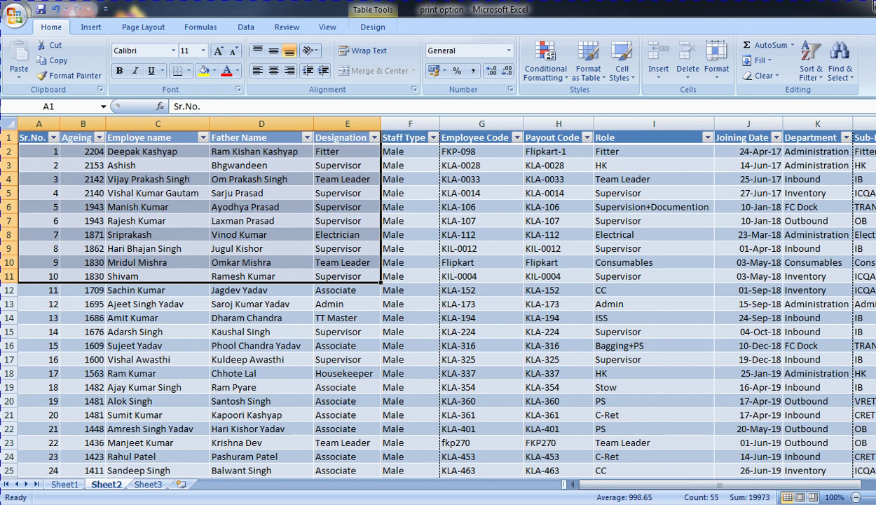
key("ctrl+p")
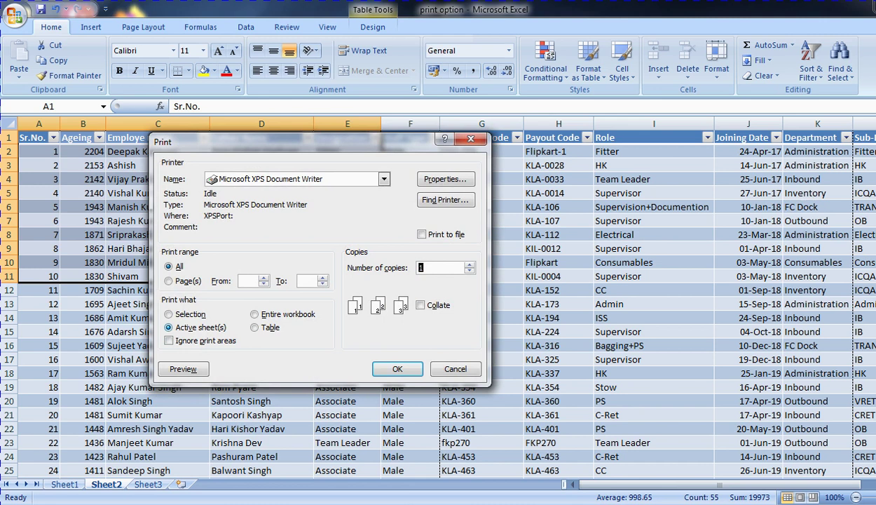
left_click(169, 314)
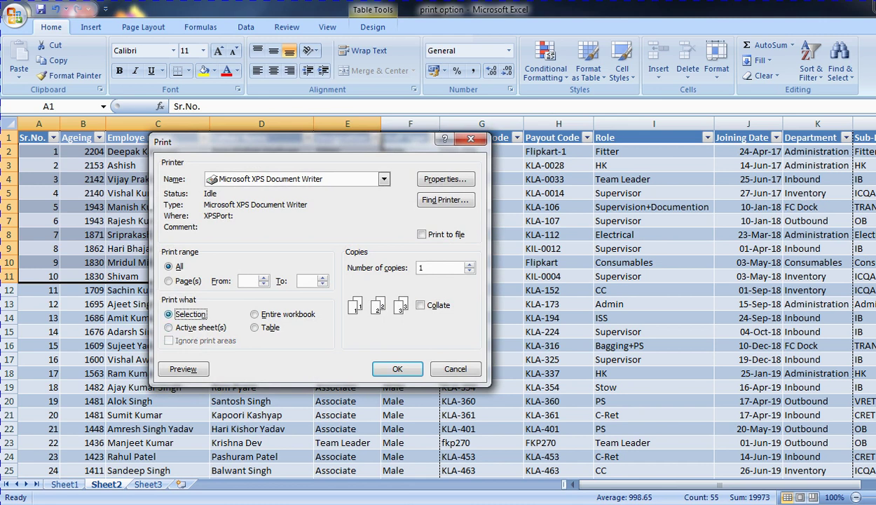
left_click(183, 369)
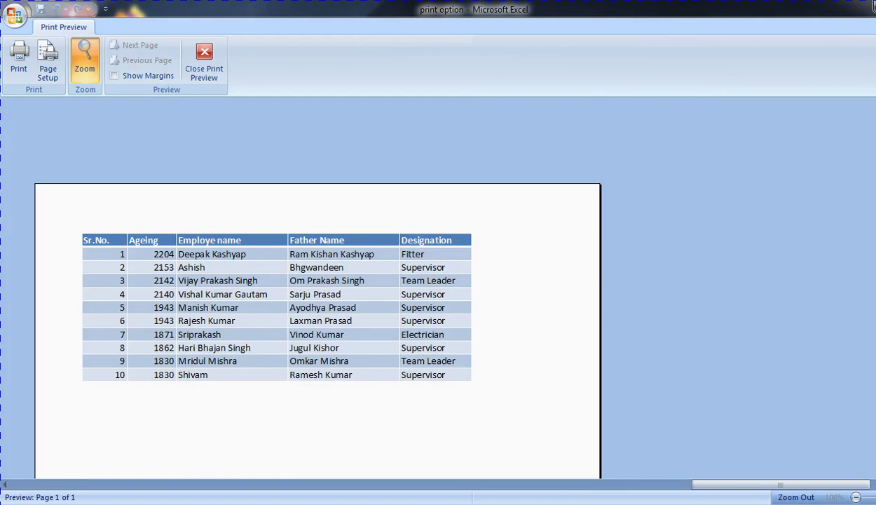
scroll(317, 295, "down", 2)
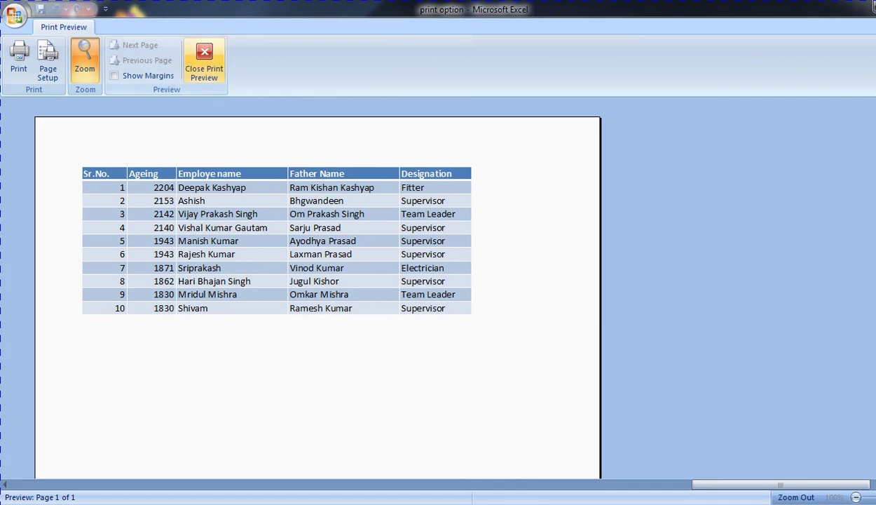
left_click(204, 61)
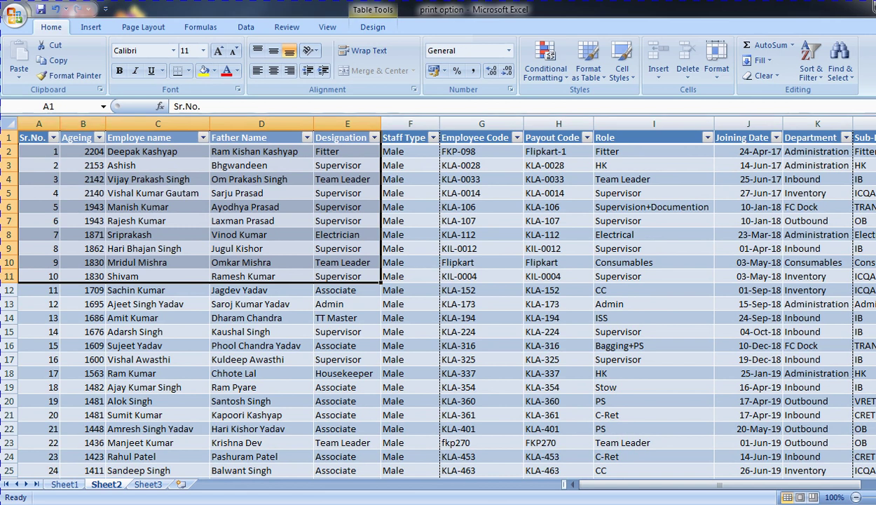
Set the selected range A1:E11 as the print area and deselect it
left_click(143, 27)
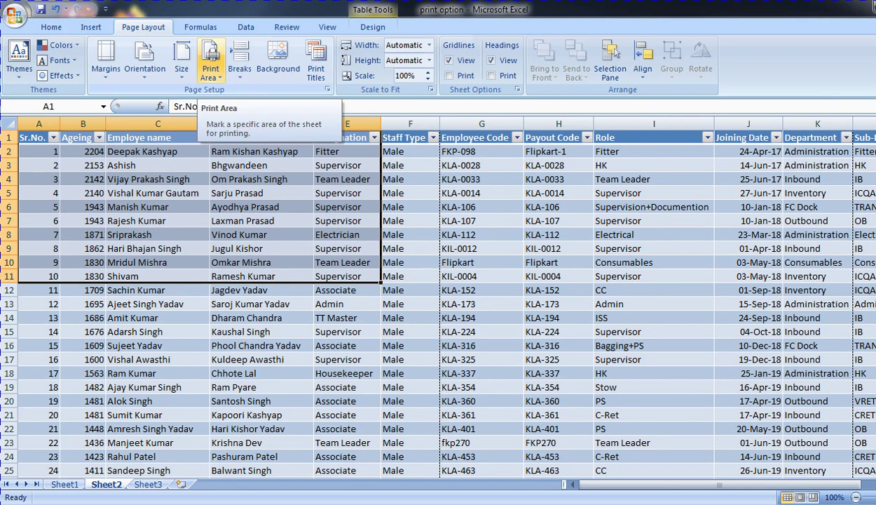
left_click(210, 70)
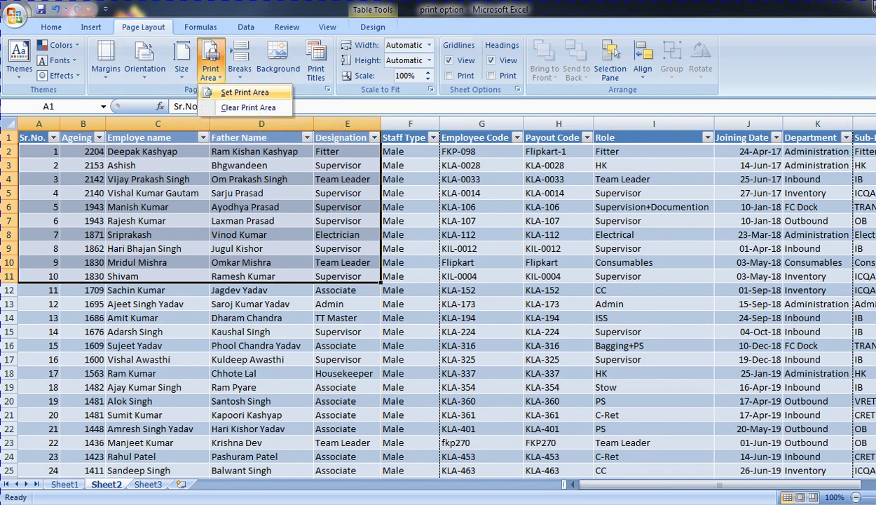
left_click(245, 92)
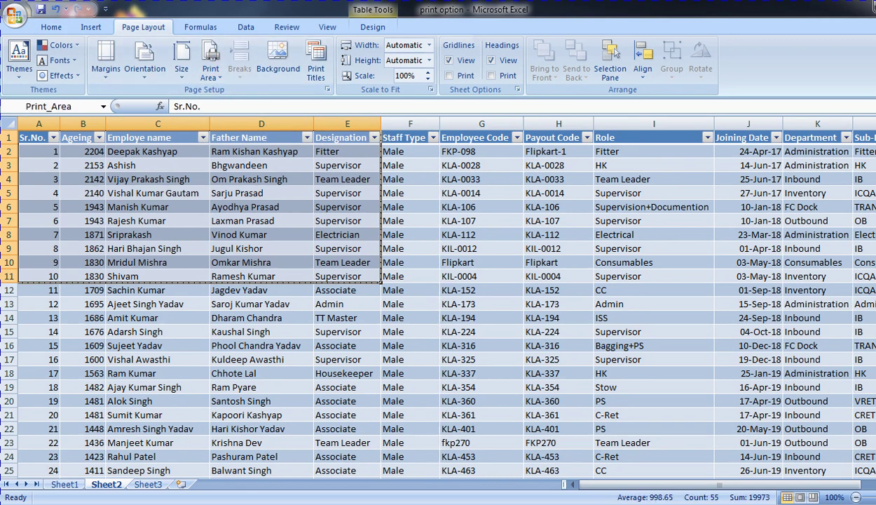
left_click(410, 152)
left_click(481, 221)
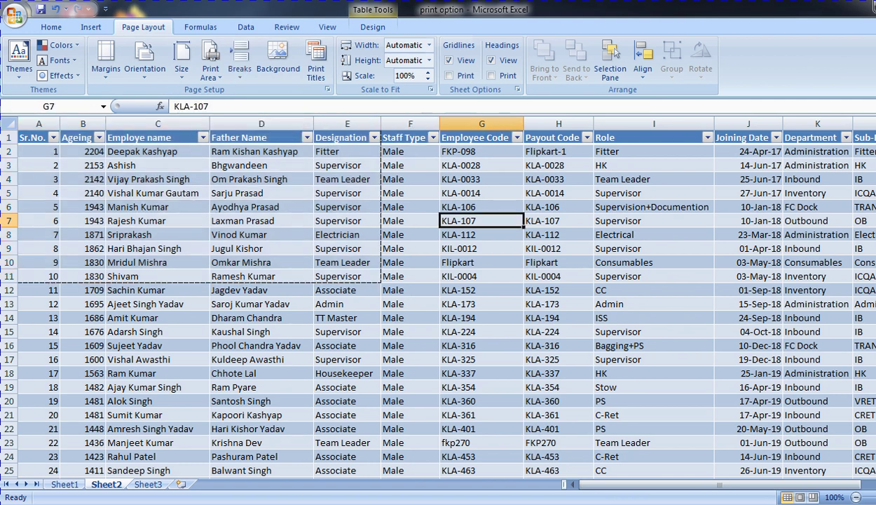
Preview the active sheet's printout with the print area applied, and close the preview
key("ctrl+p")
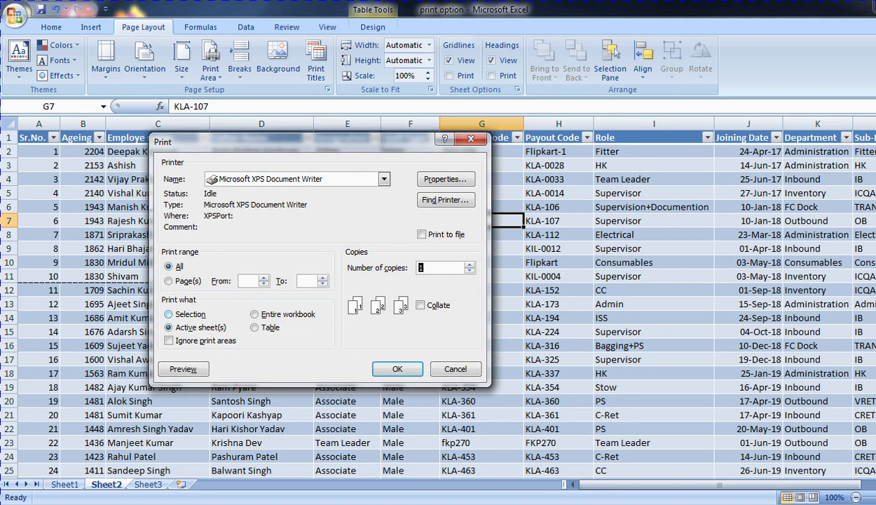
left_click(183, 369)
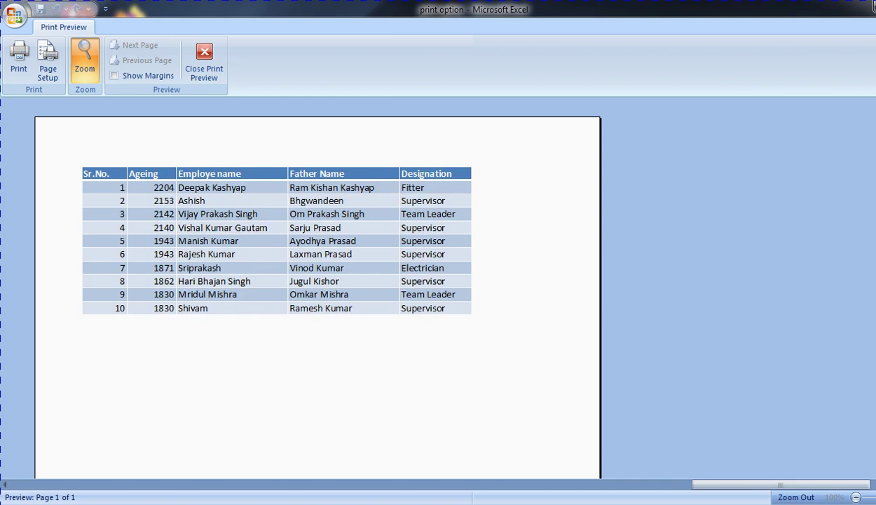
left_click(204, 62)
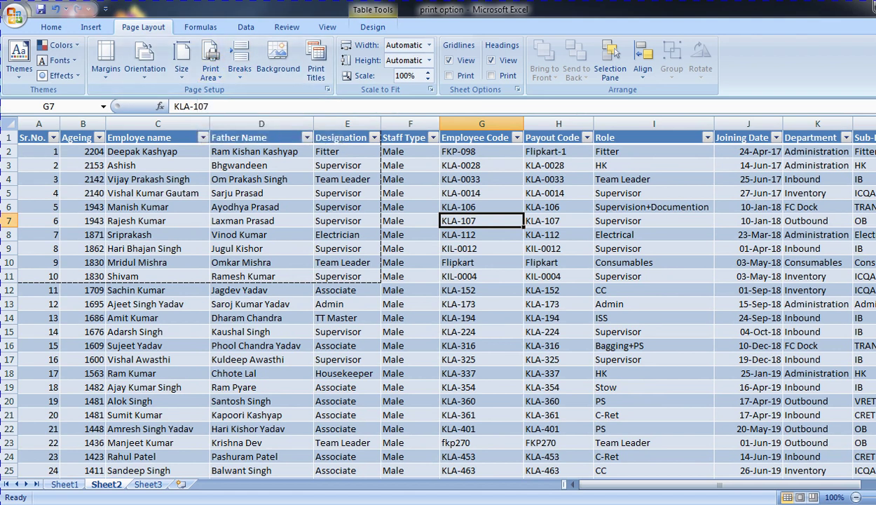
Reselect the range A1:E11 and clear the sheet's print area
left_click(347, 276)
key("ctrl+Left")
key("ctrl+shift+Up")
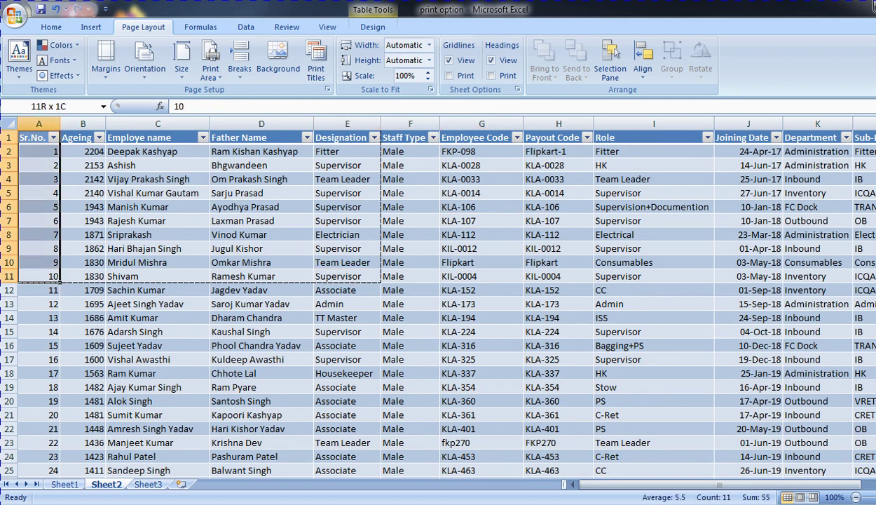
key("Right")
key("Right")
key("Right")
key("Right")
key("ctrl+shift+Left")
key("ctrl+shift+Up")
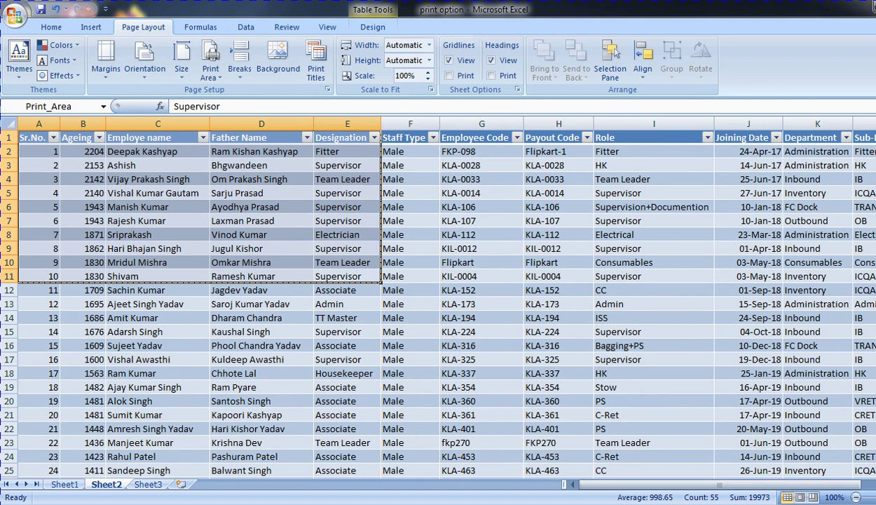
left_click(210, 70)
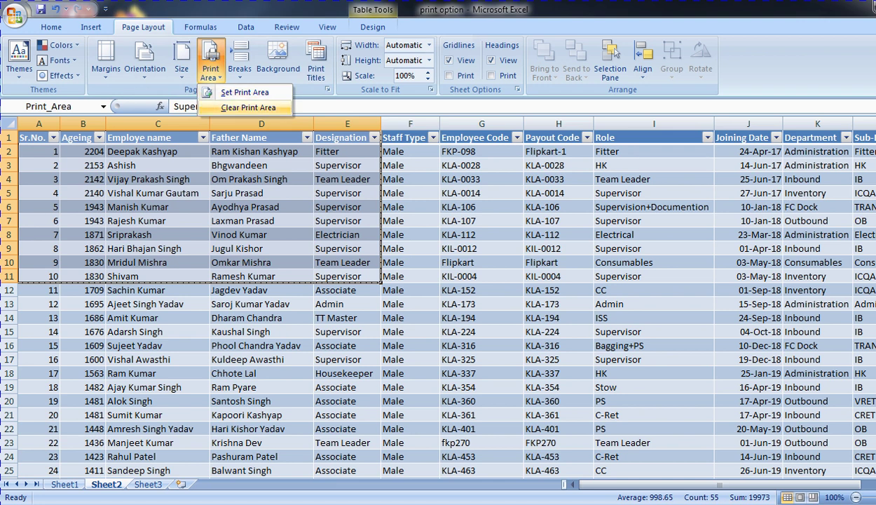
left_click(248, 107)
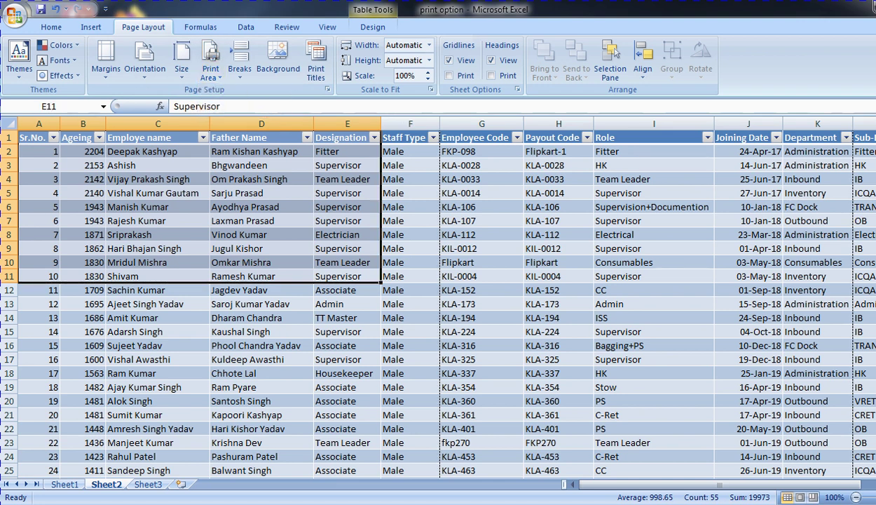
Deselect the range and open the print preview of the active sheet without a print area
left_click(259, 317)
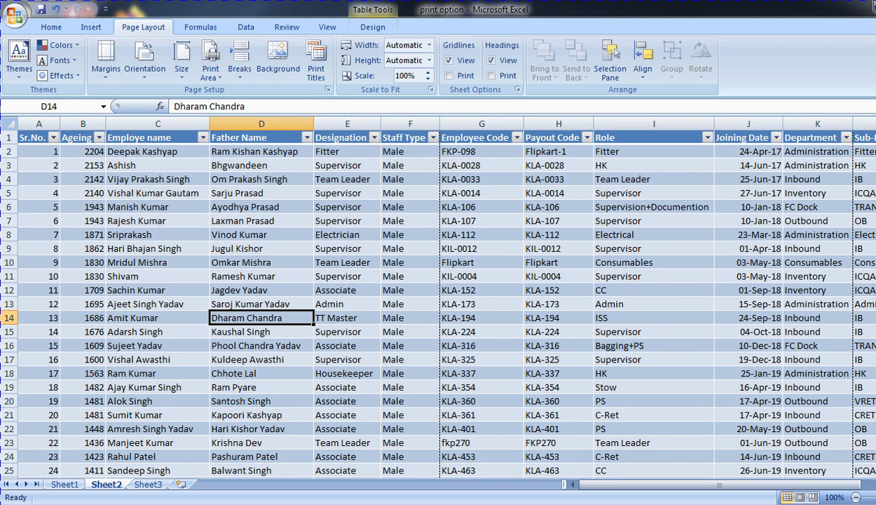
key("ctrl+p")
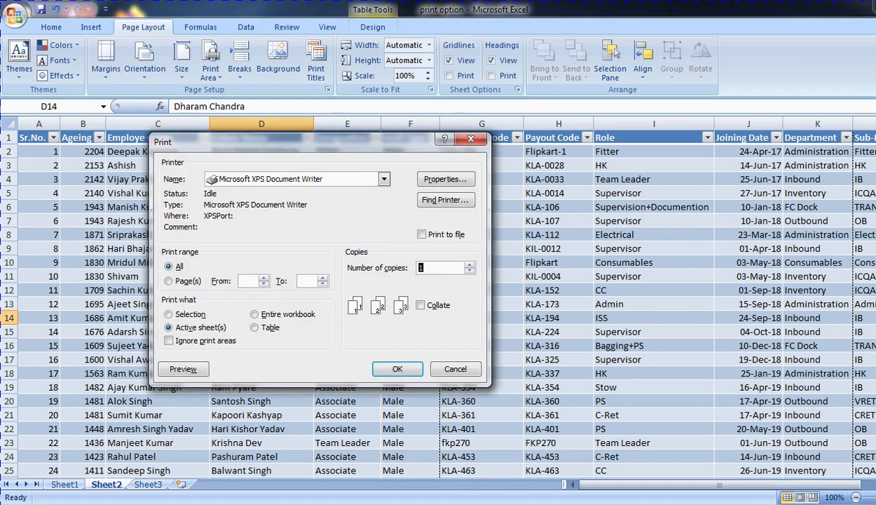
left_click(182, 369)
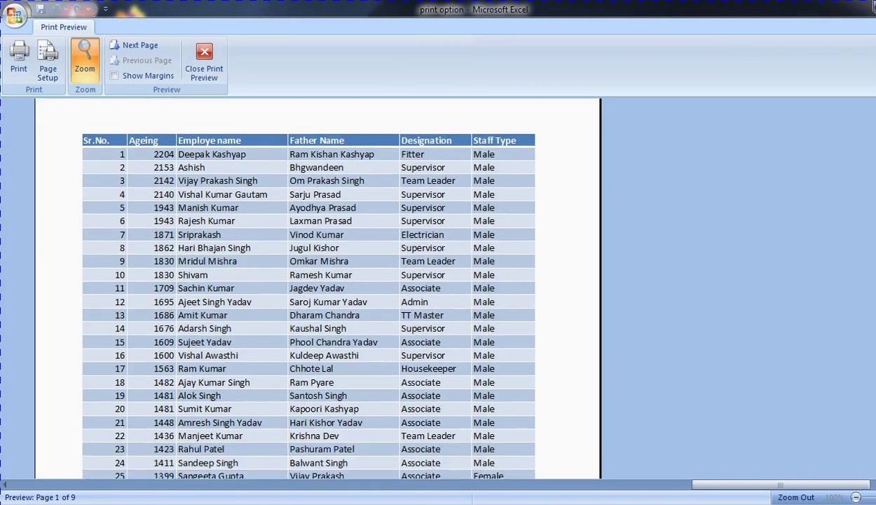
Look over the first page of the print preview and close the preview
scroll(318, 295, "down", 3)
scroll(317, 295, "up", 4)
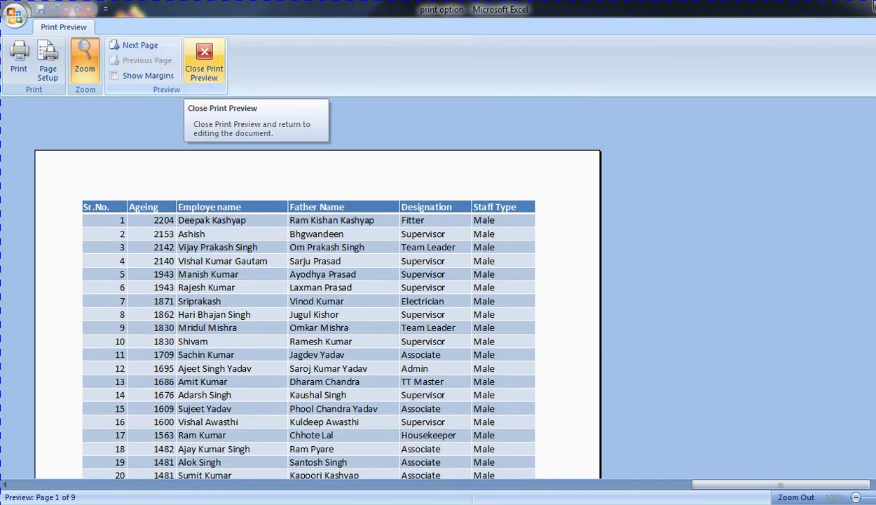
left_click(204, 60)
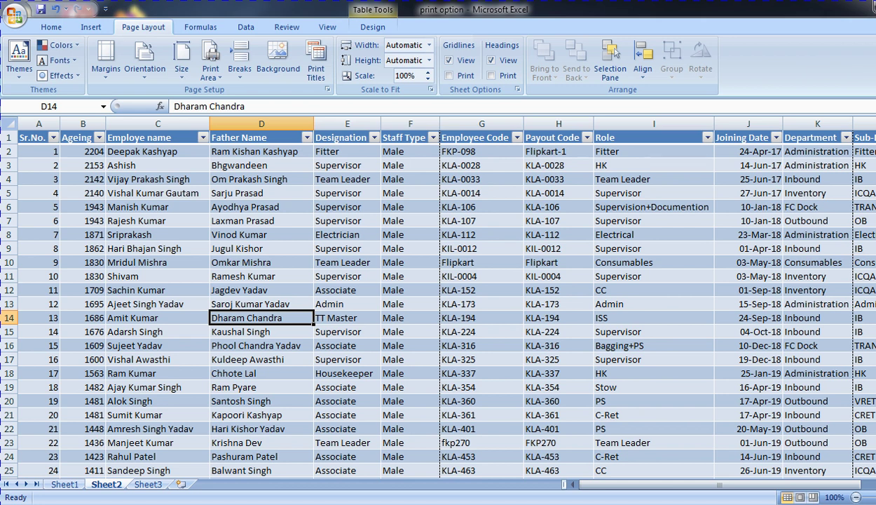
Reopen the active sheet's print preview and examine the rows and columns that fall on its first page
key("ctrl+p")
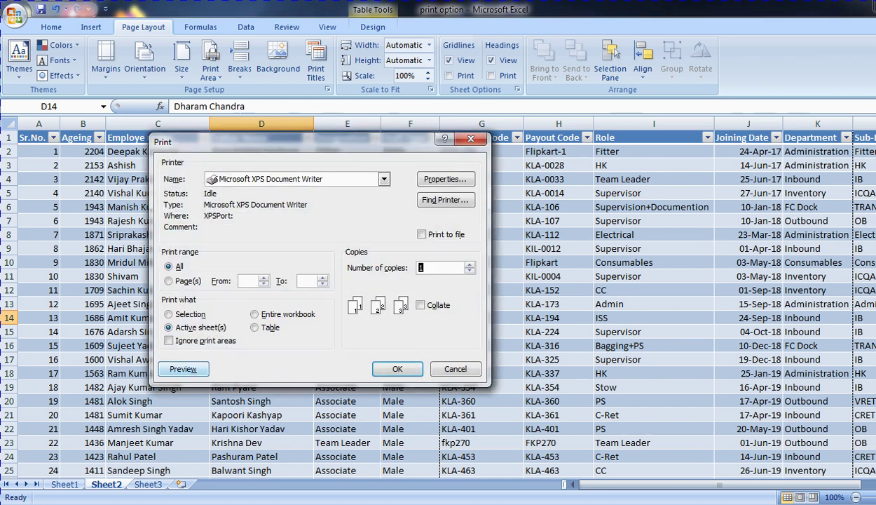
left_click(237, 366)
scroll(315, 288, "down", 10)
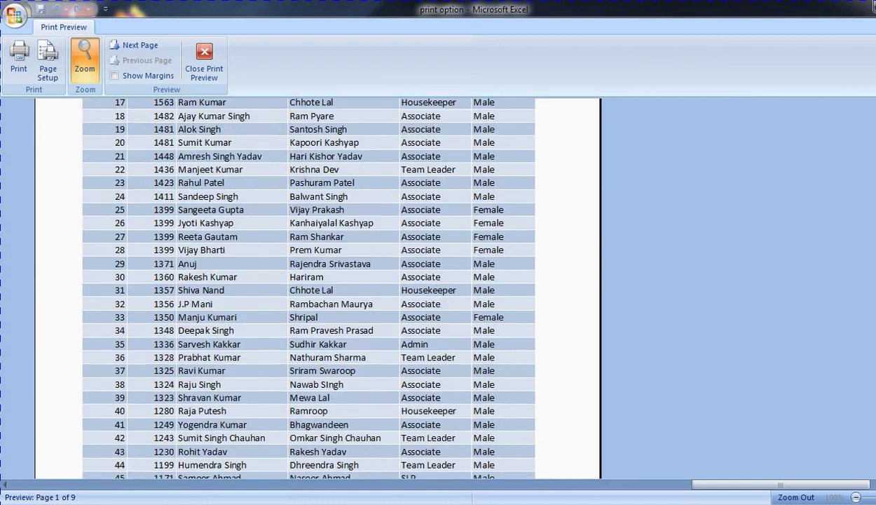
scroll(316, 288, "up", 5)
scroll(316, 287, "up", 6)
scroll(315, 287, "down", 2)
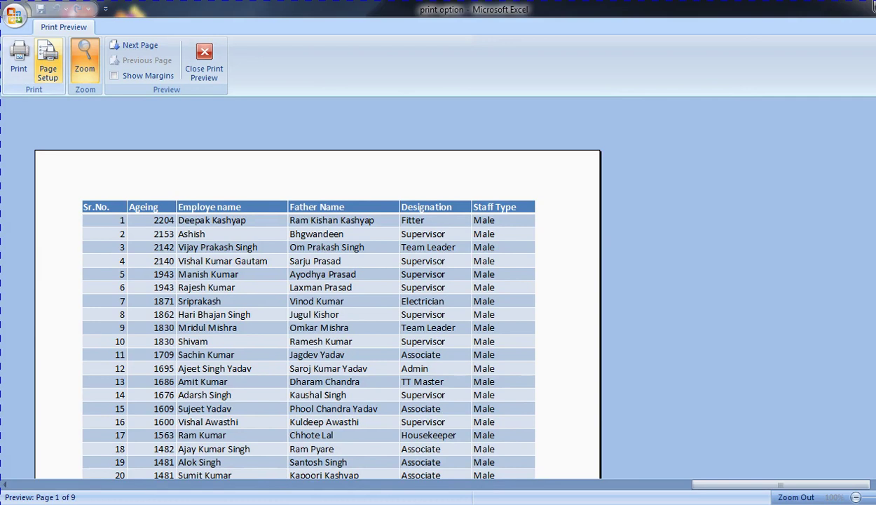
Scale the printout to fit 1 page wide by 1 tall and look over the previewed page
left_click(47, 59)
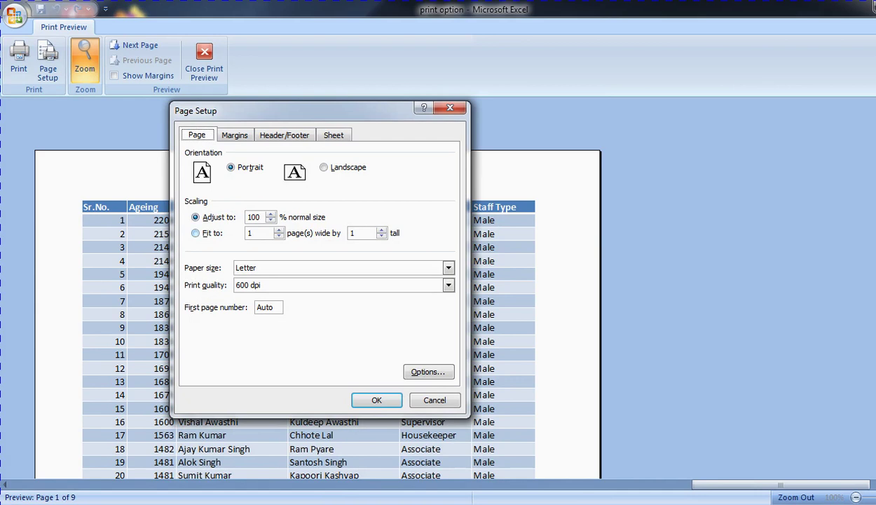
key("alt+f")
key("Tab")
key("Return")
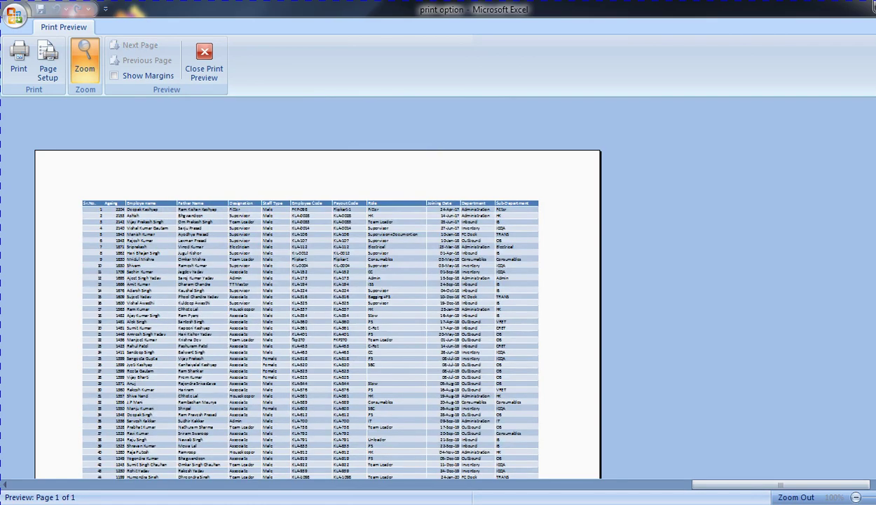
scroll(317, 281, "down", 10)
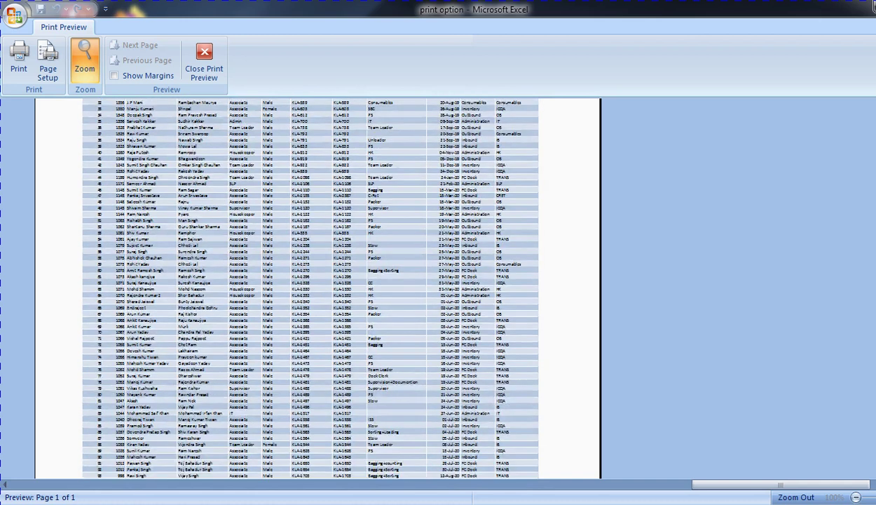
scroll(317, 287, "up", 10)
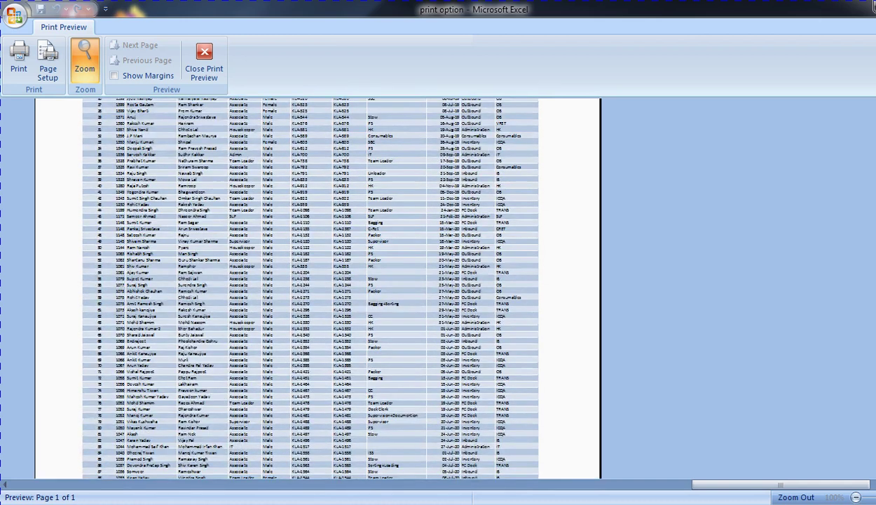
scroll(317, 288, "up", 4)
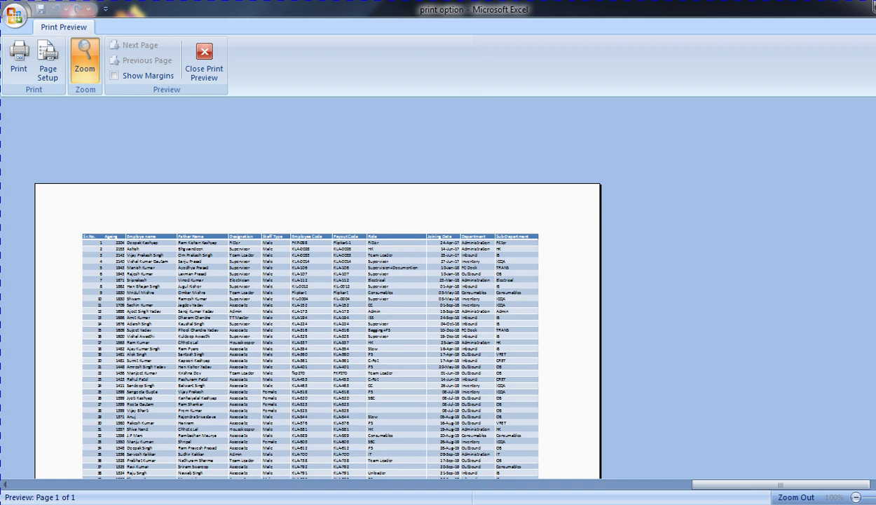
Switch the page scaling to Adjust to 46% of normal size and close the print preview
left_click(48, 60)
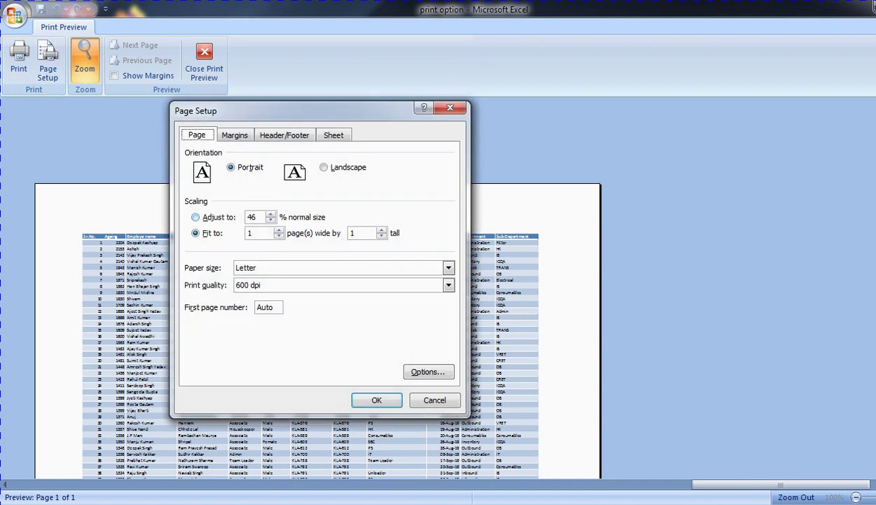
key("alt+a")
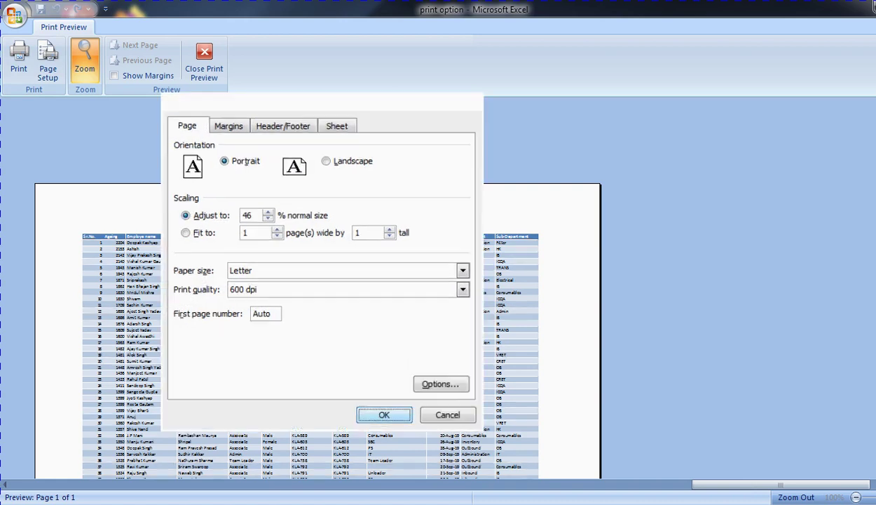
key("Return")
left_click(204, 62)
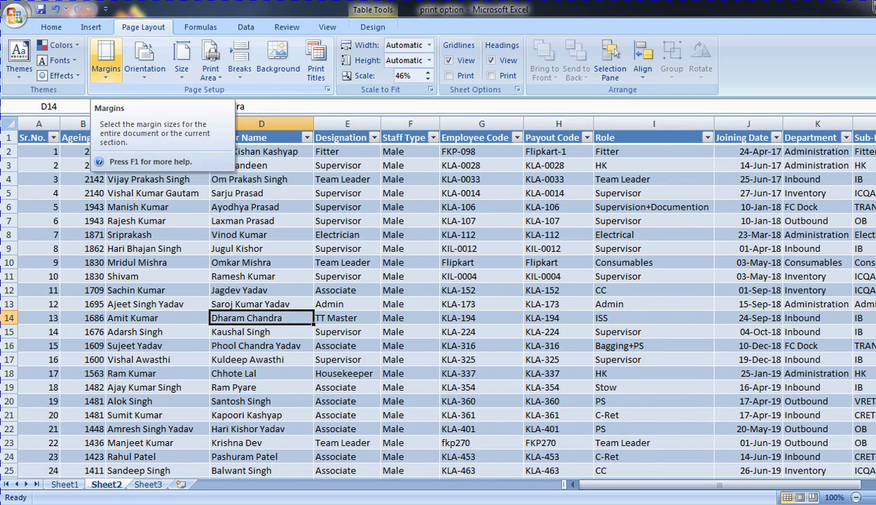
Try to set the sheet's left page margin to 0 through the custom margins
left_click(106, 63)
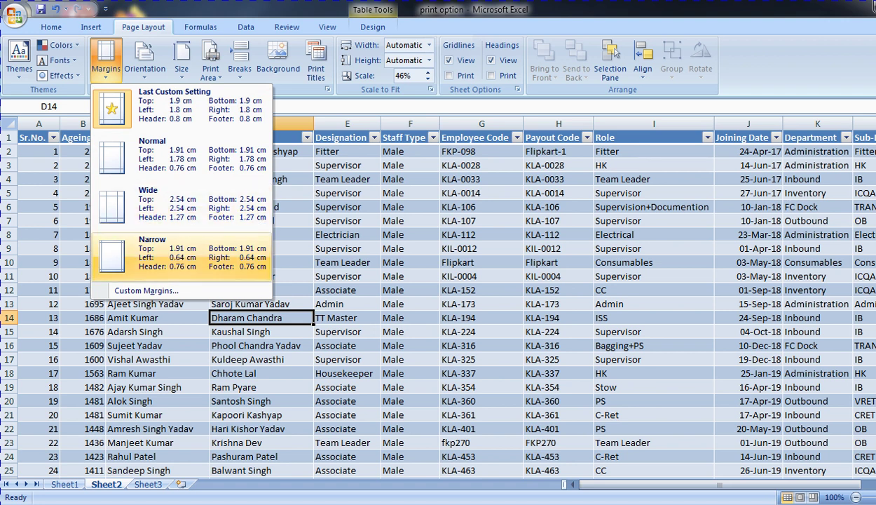
left_click(146, 291)
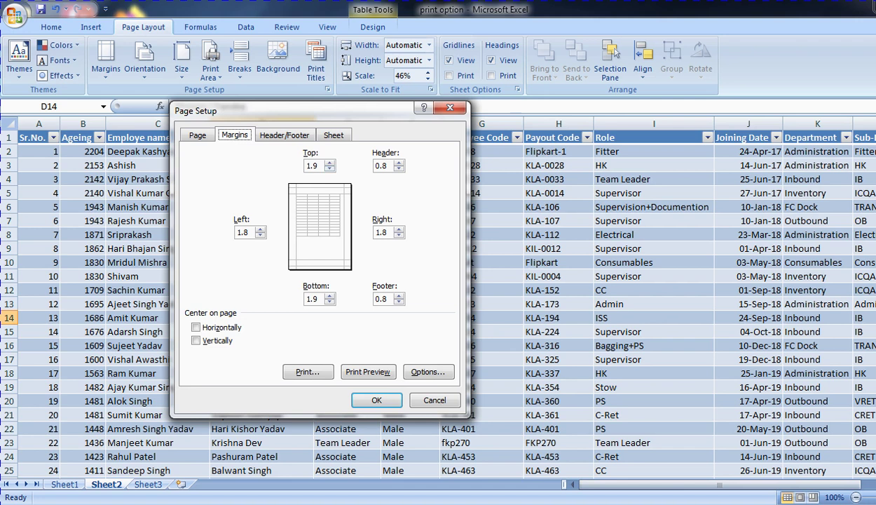
left_click(242, 232)
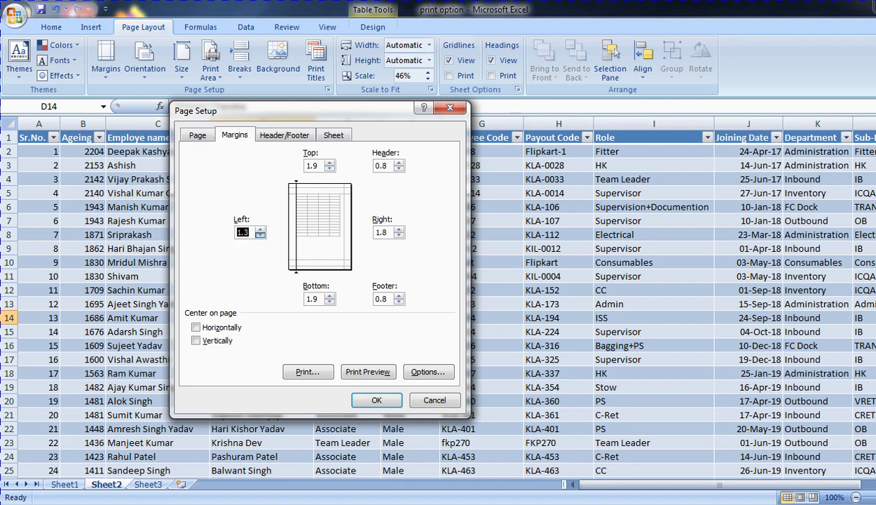
left_click(260, 228)
left_click(260, 236)
left_click(261, 236)
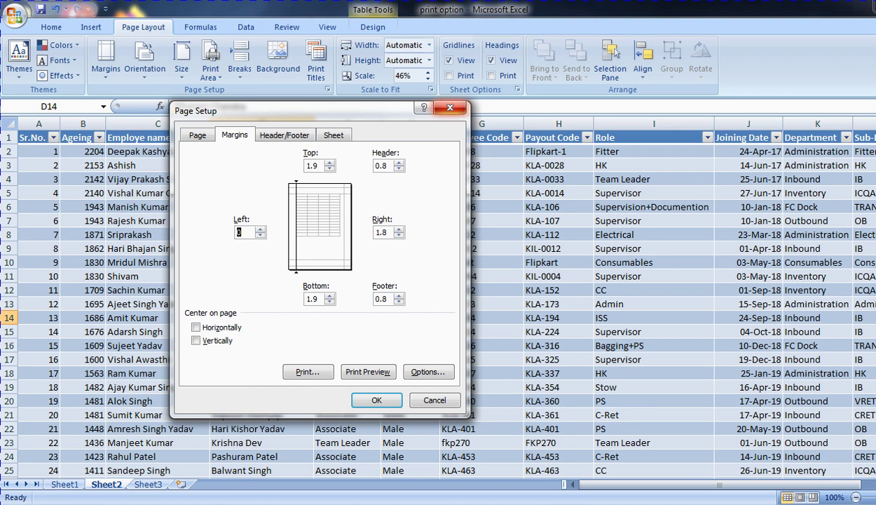
key("Return")
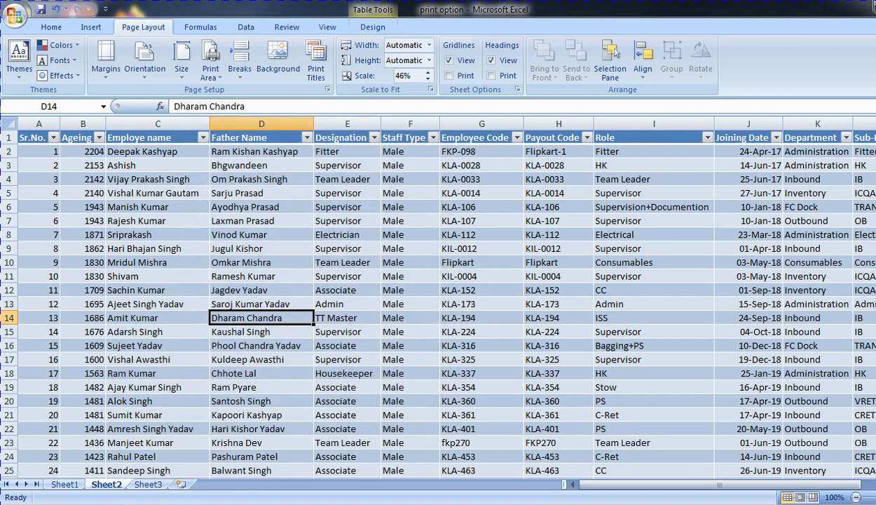
Switch the sheet's page orientation to Landscape and back to Portrait
left_click(145, 61)
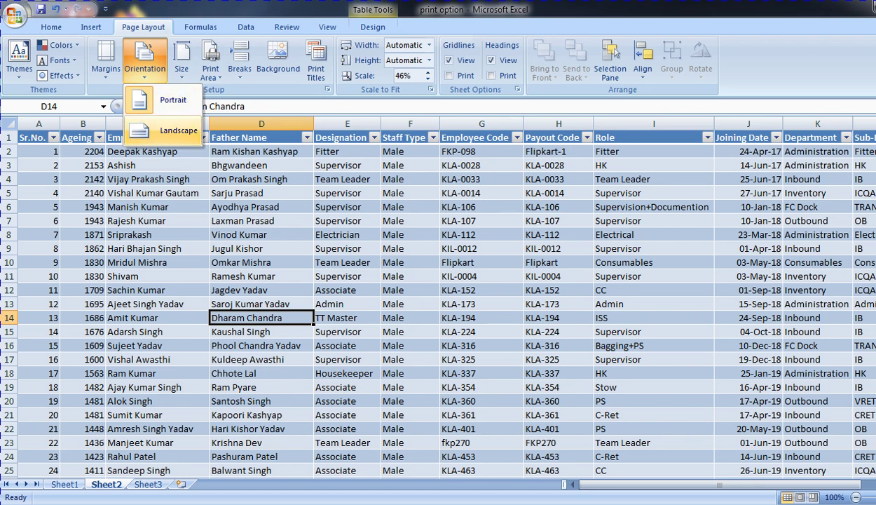
left_click(176, 130)
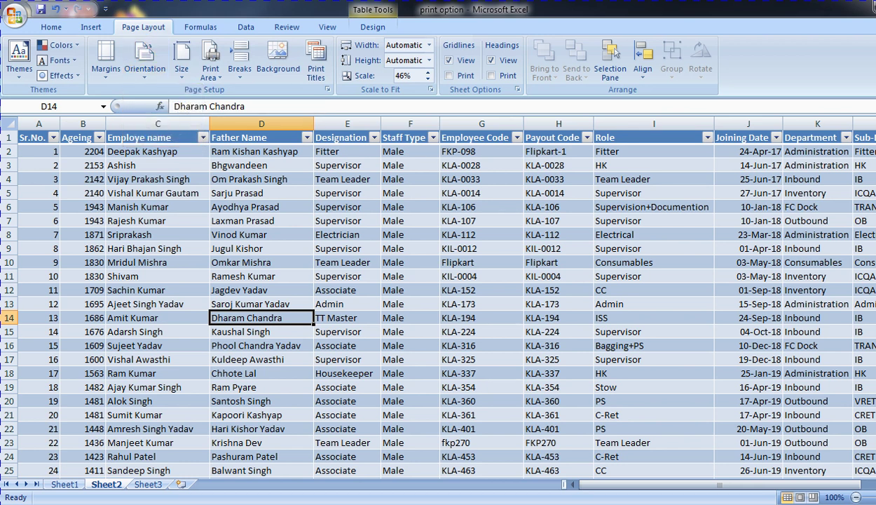
left_click(144, 60)
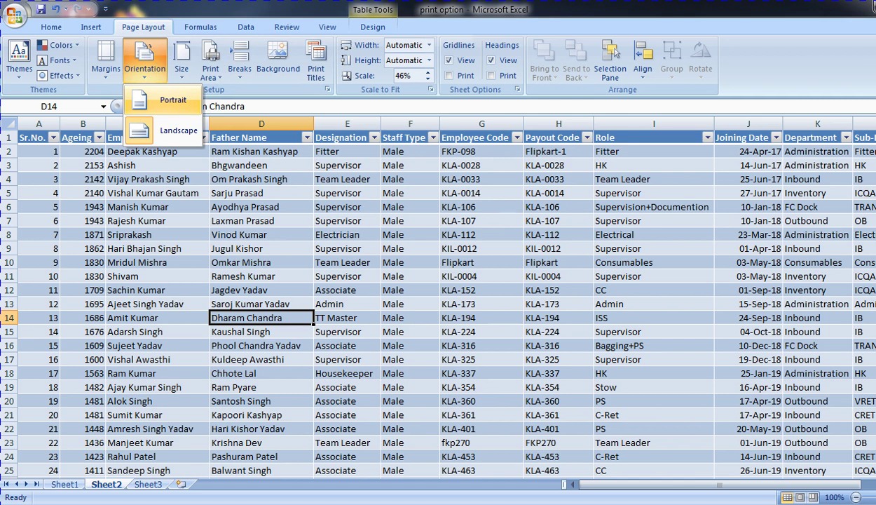
left_click(172, 100)
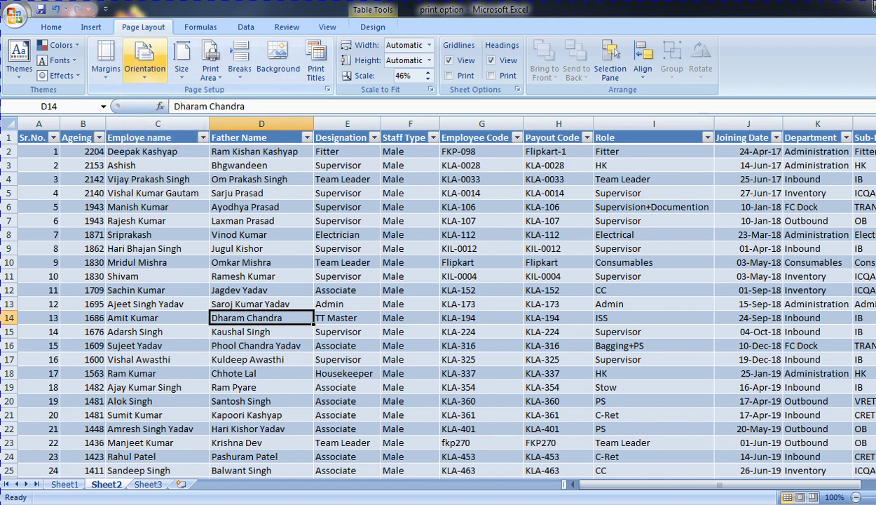
Set the sheet's page orientation to Landscape and its paper size to A4
left_click(144, 60)
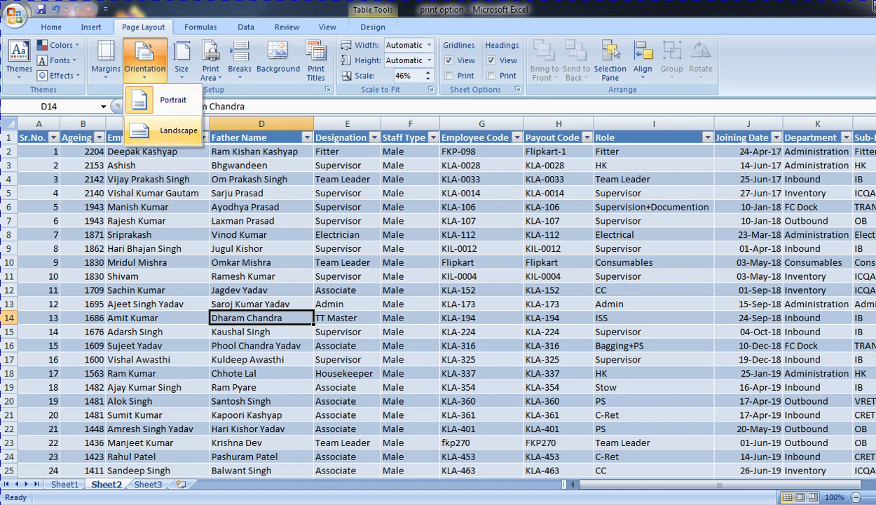
left_click(179, 131)
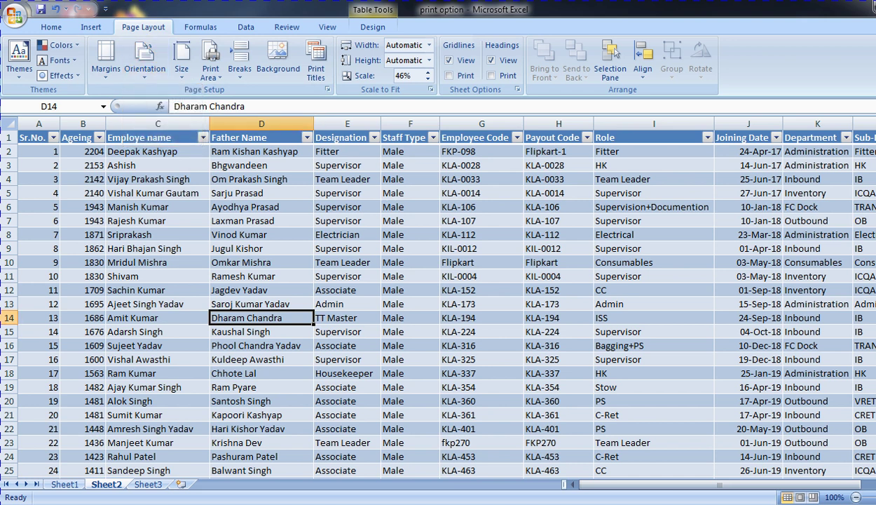
left_click(181, 56)
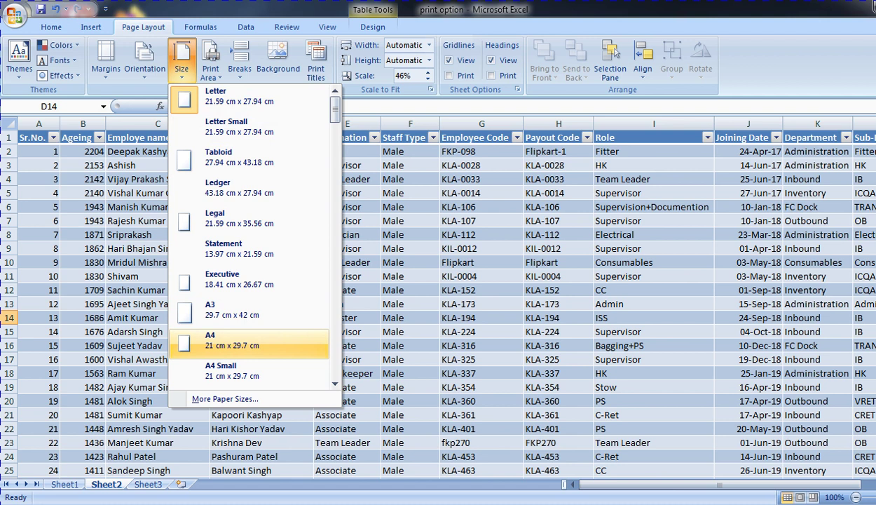
left_click(249, 342)
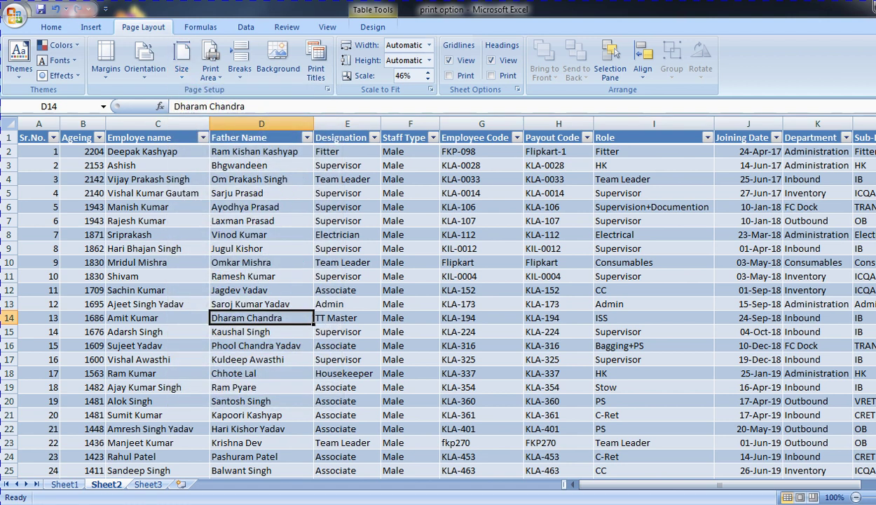
left_click(210, 62)
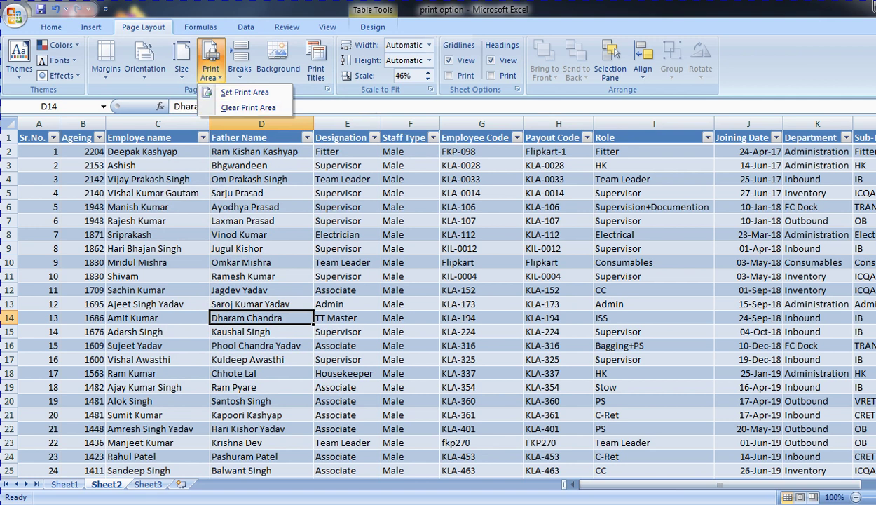
key("Escape")
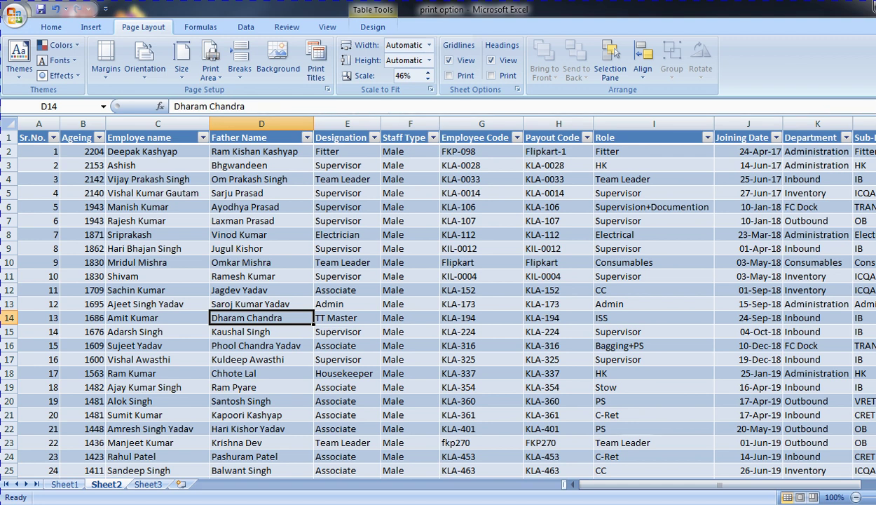
Preview the active sheet's printout with the landscape A4 page settings
scroll(438, 308, "down", 5)
scroll(438, 308, "up", 5)
key("ctrl+p")
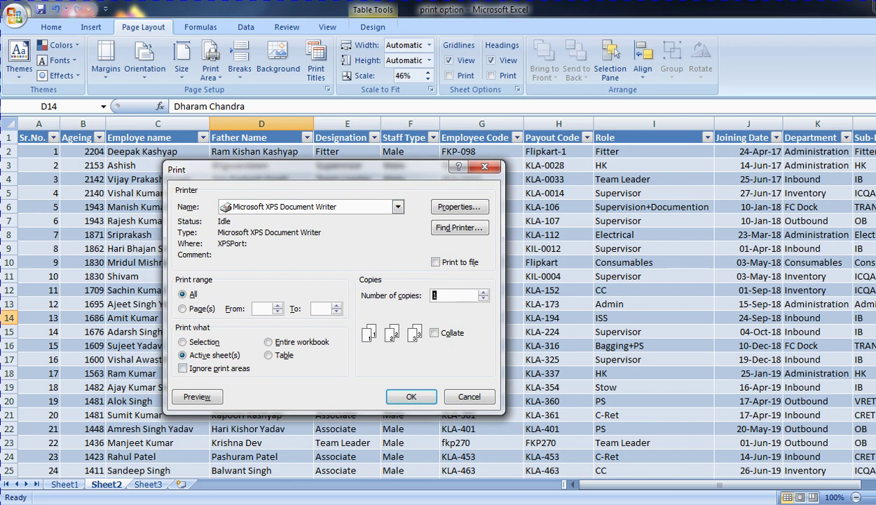
left_click(197, 396)
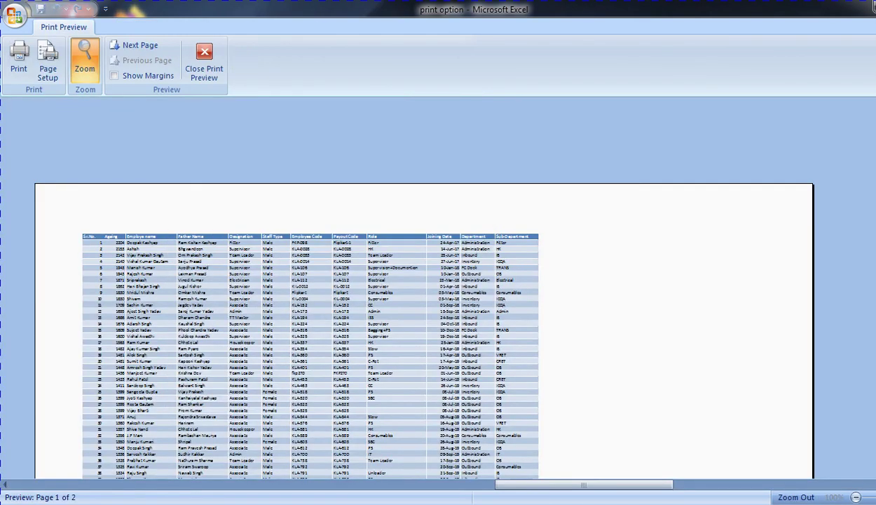
Scale the landscape printout to fit 1 page wide by 3 tall and look over the previewed first page
left_click(47, 60)
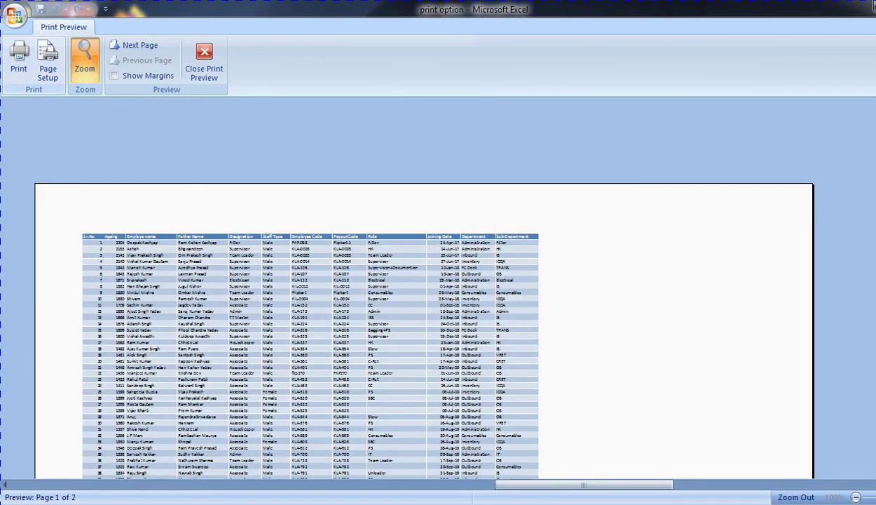
key("ctrl+shift+Tab")
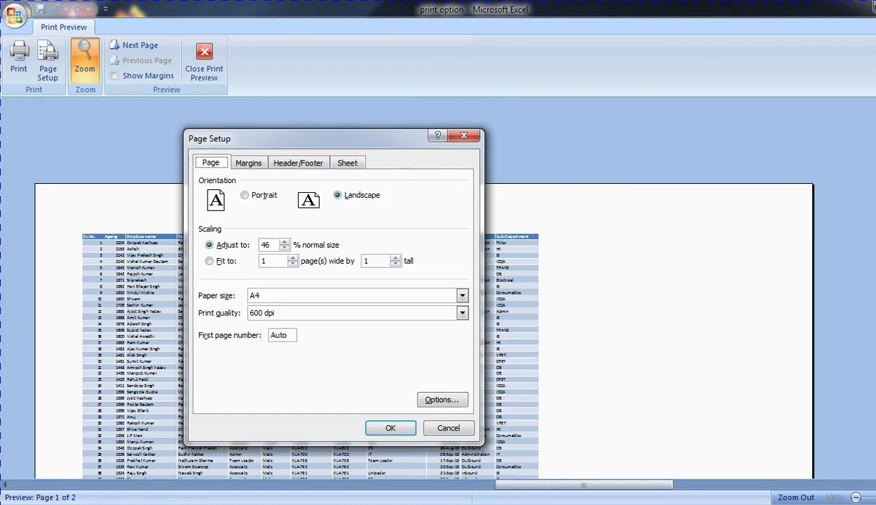
left_click(376, 260)
type("3")
left_click(338, 194)
left_click(390, 428)
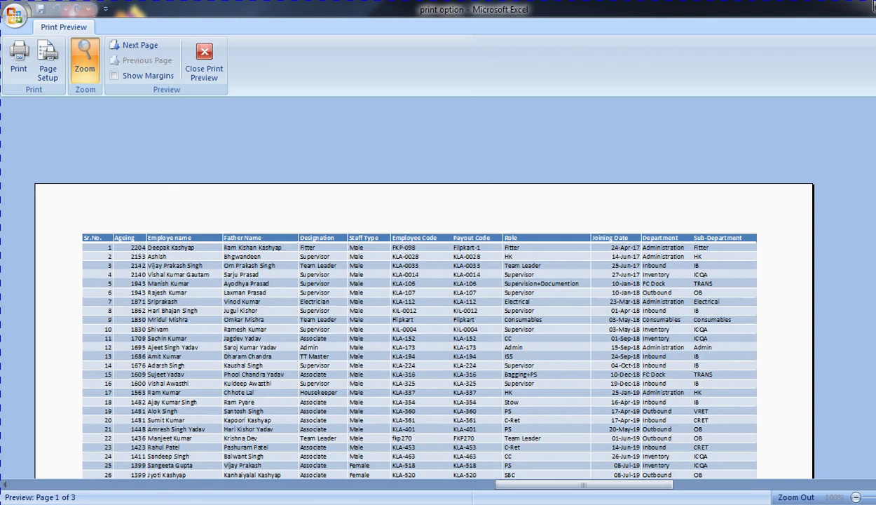
scroll(421, 315, "down", 5)
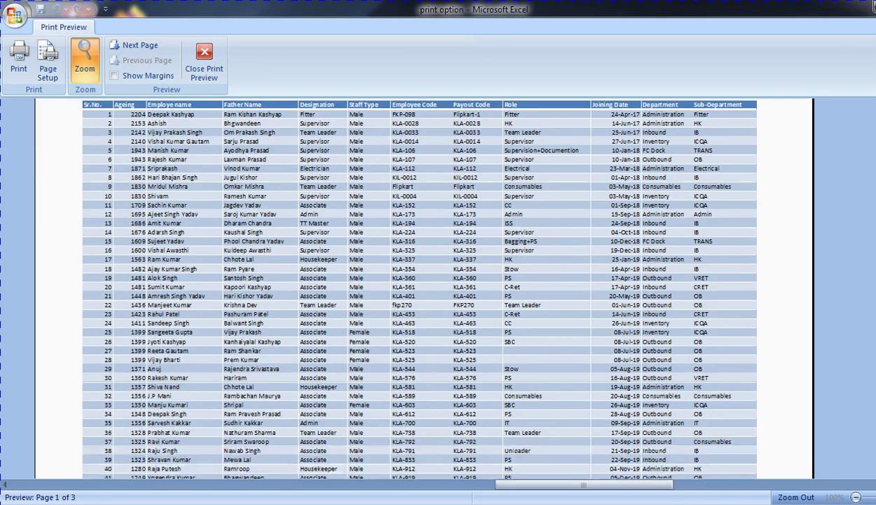
scroll(421, 280, "down", 3)
scroll(420, 280, "up", 5)
scroll(420, 287, "up", 3)
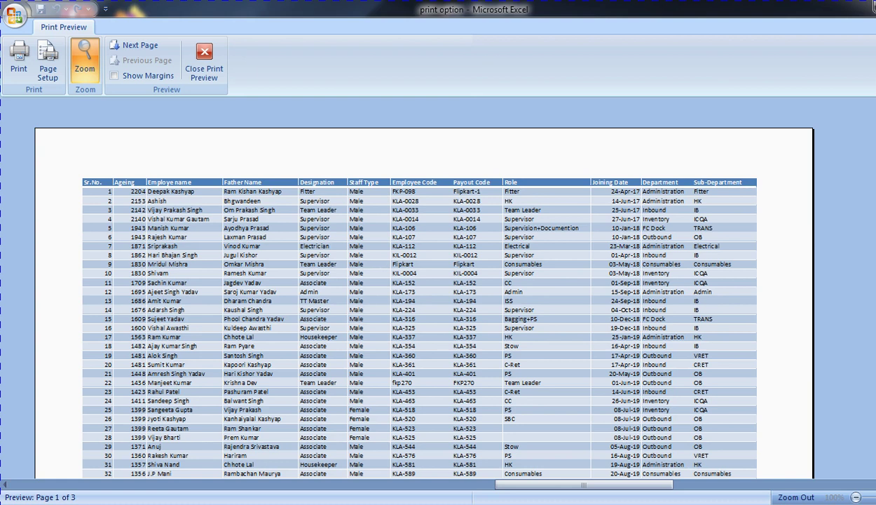
Look through all three pages of the landscape print preview and return to the first page
scroll(421, 288, "down", 3)
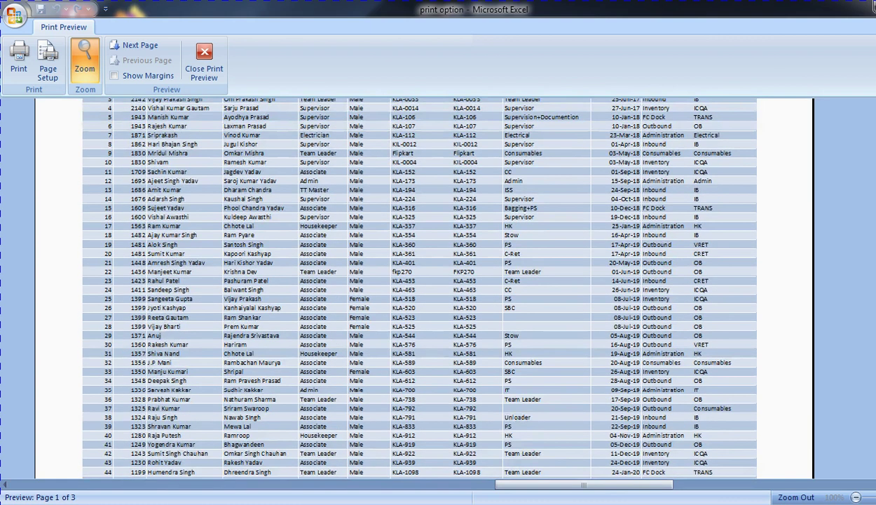
scroll(420, 281, "up", 4)
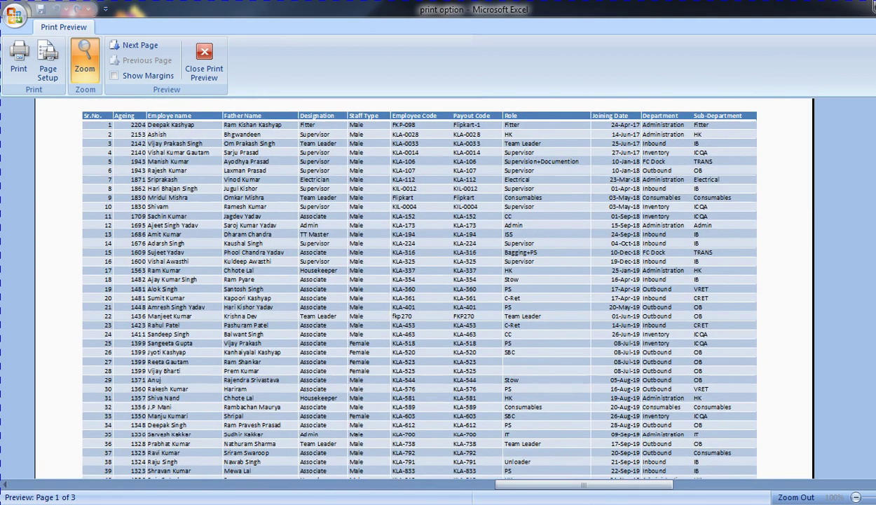
left_click(134, 45)
scroll(421, 287, "up", 3)
scroll(421, 287, "down", 4)
scroll(420, 287, "down", 2)
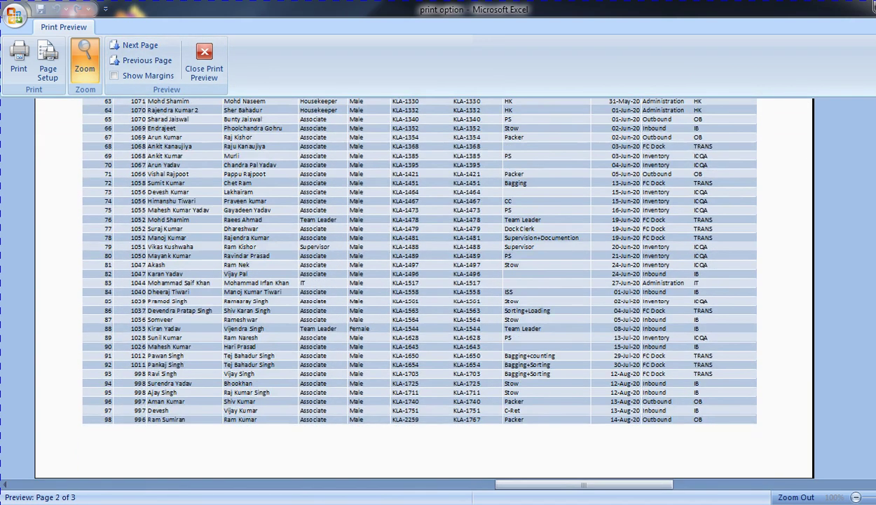
left_click(137, 45)
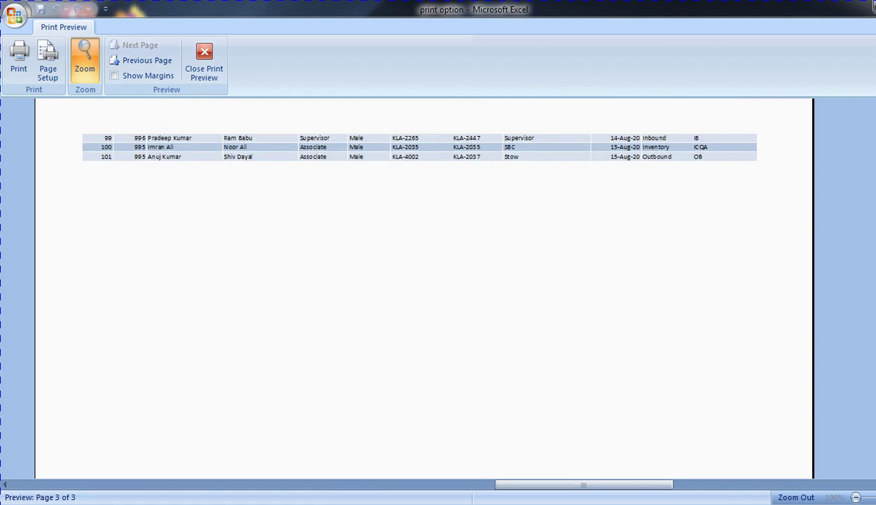
scroll(420, 287, "up", 3)
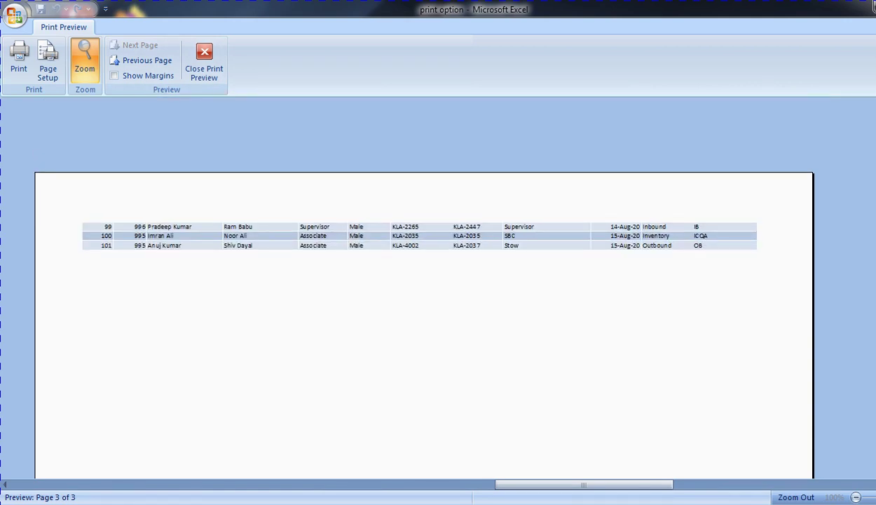
left_click(147, 60)
left_click(146, 61)
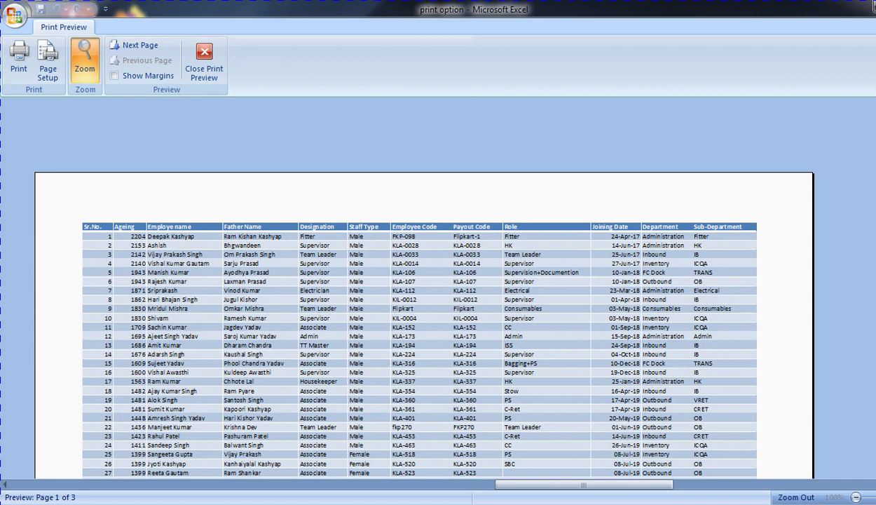
Review the Page Setup options for margins and sheet, and try the "Over, then down" page order
left_click(48, 56)
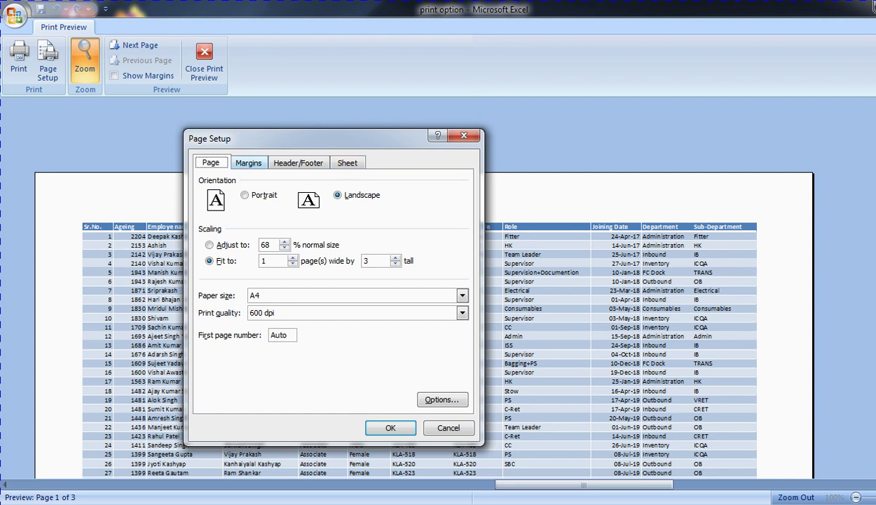
left_click(248, 163)
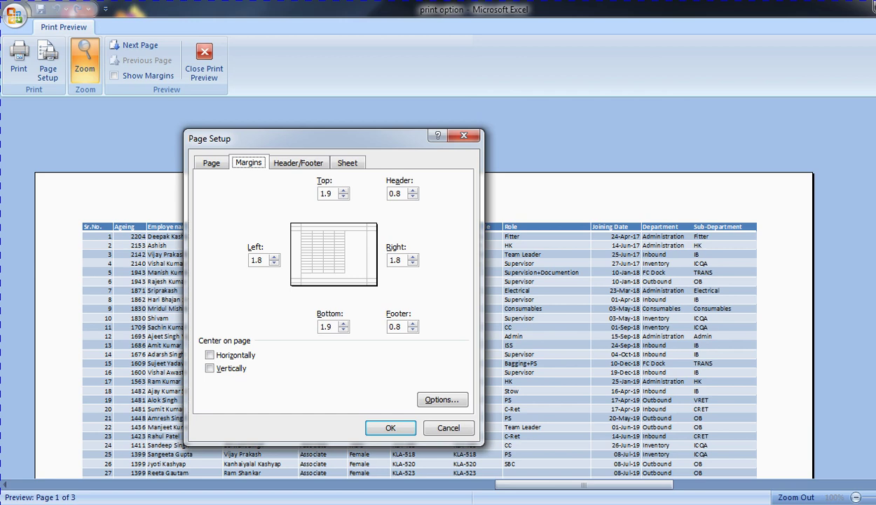
left_click(347, 162)
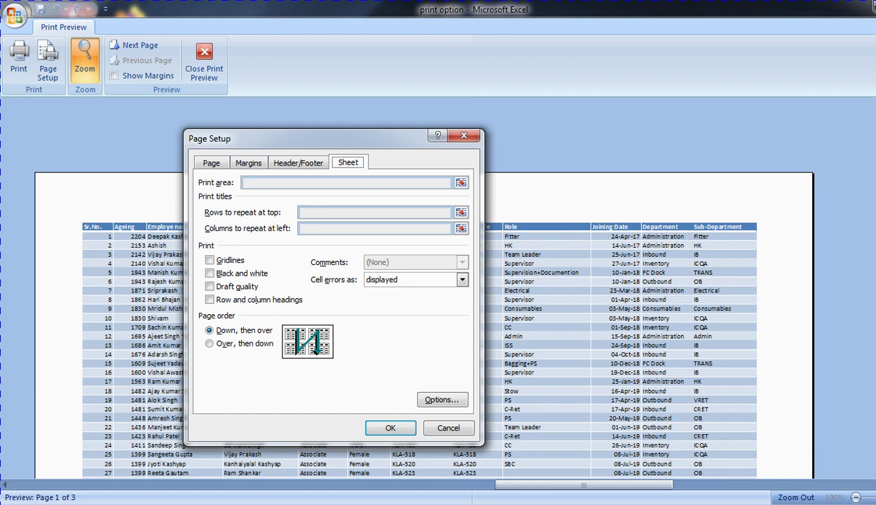
key("alt+v")
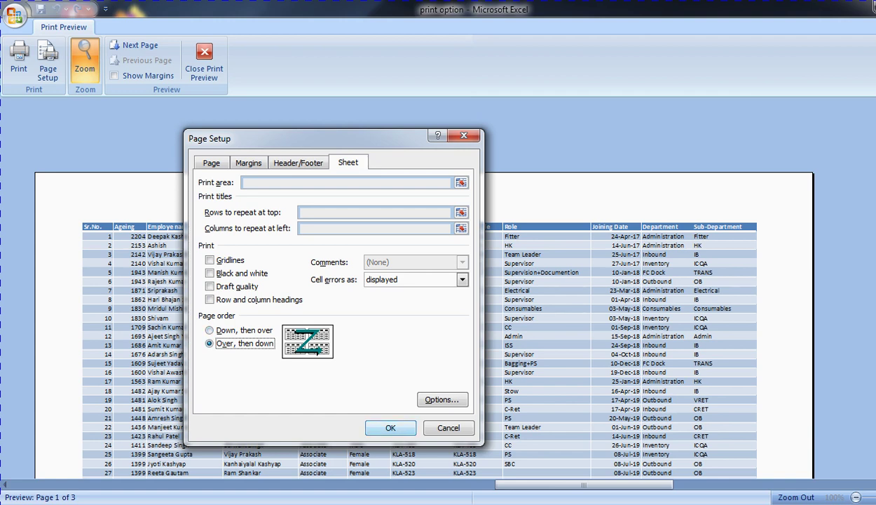
key("Return")
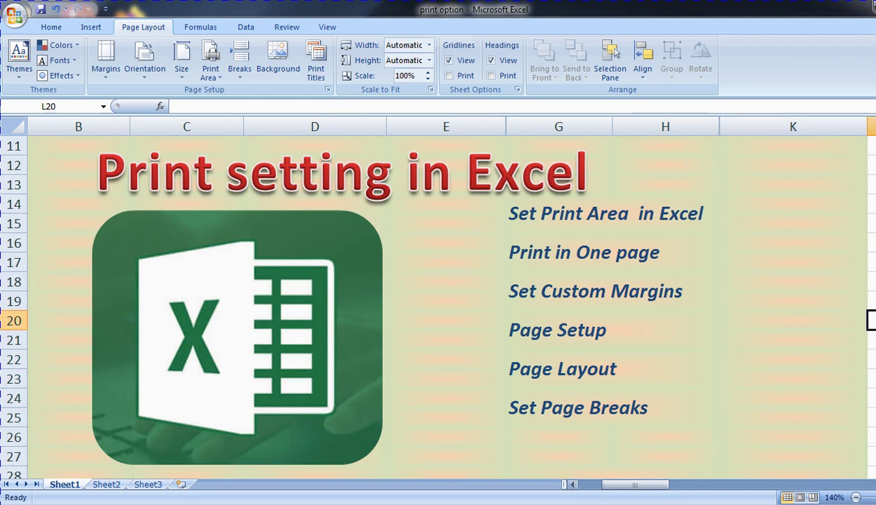
Select the header row and first ten employee records, A1:L11, on Sheet2
key("ctrl+Page_Down")
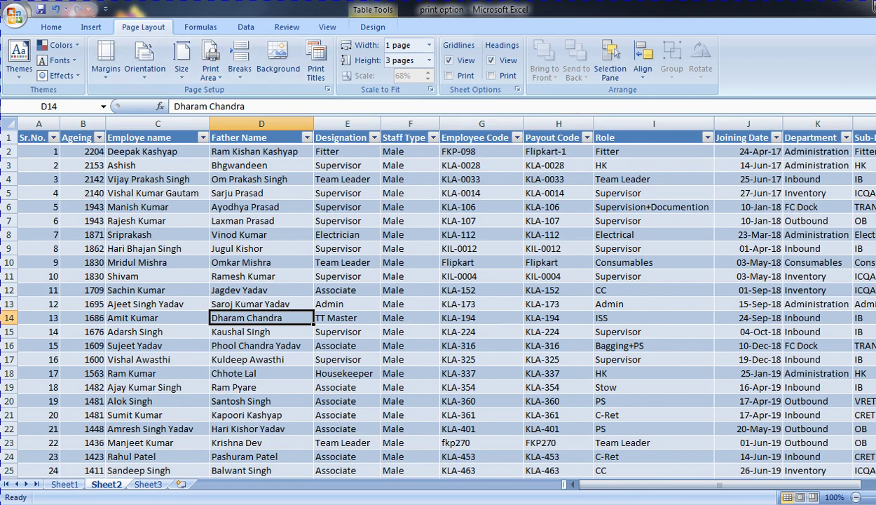
left_click(39, 277)
left_click(38, 414)
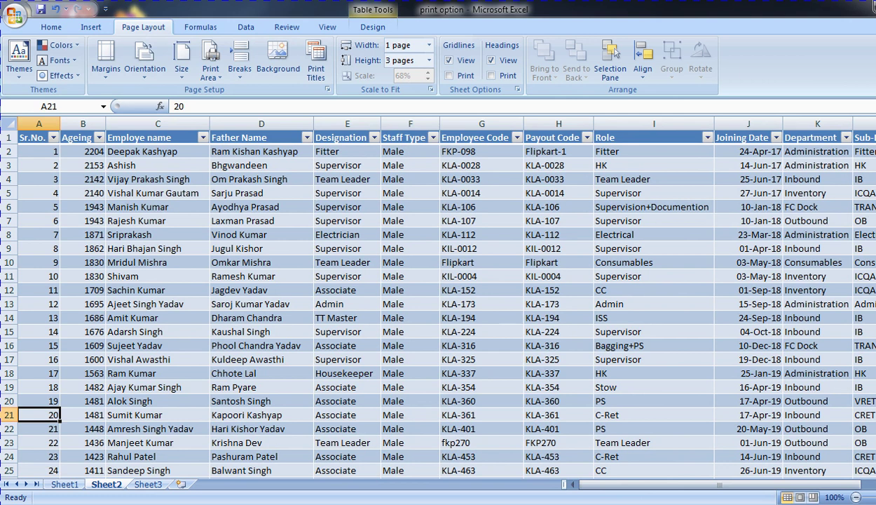
left_click(39, 276)
left_click(32, 137)
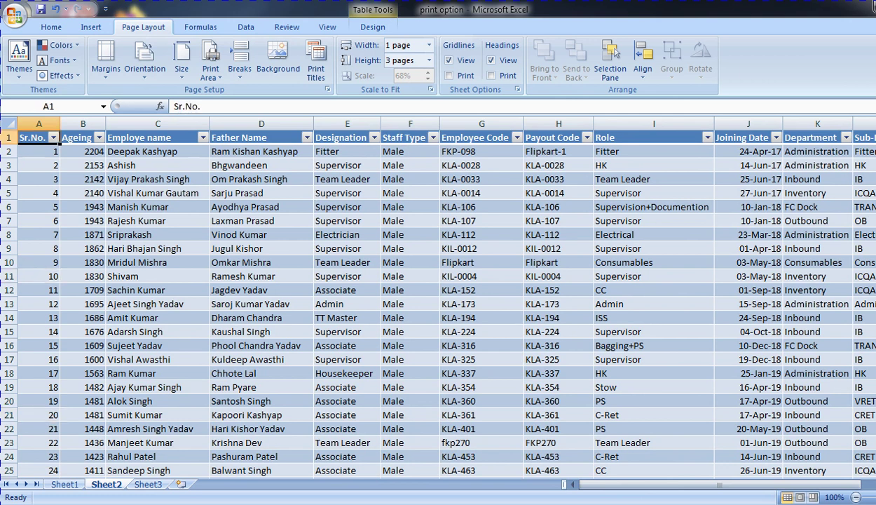
left_click_drag(32, 138, 859, 276)
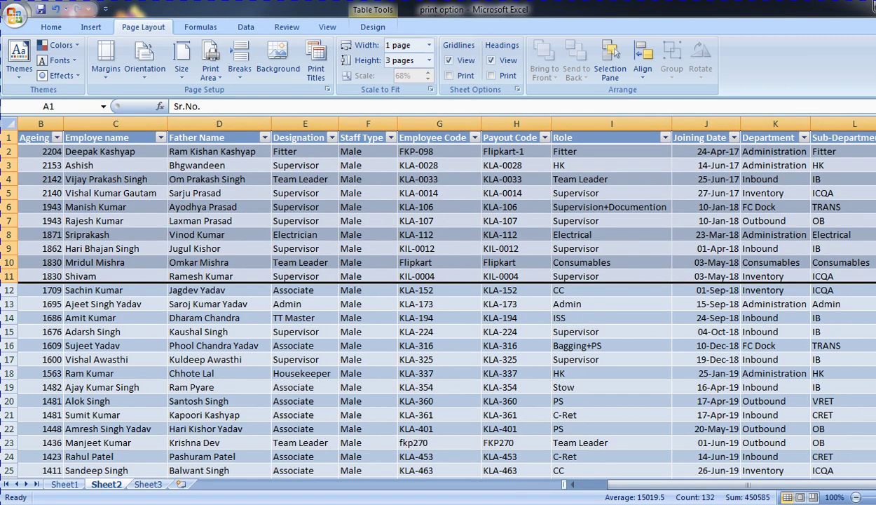
Preview the printout of only the selected cells and return to the worksheet
key("ctrl+p")
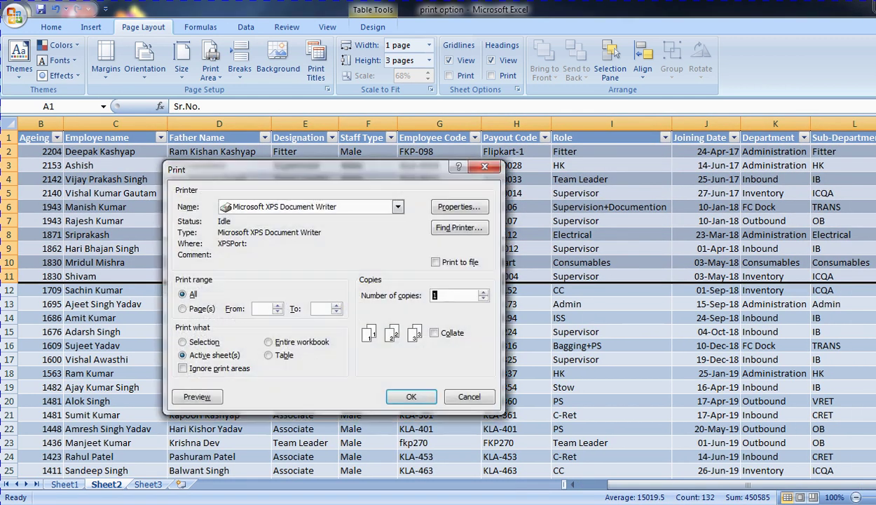
key("alt+n")
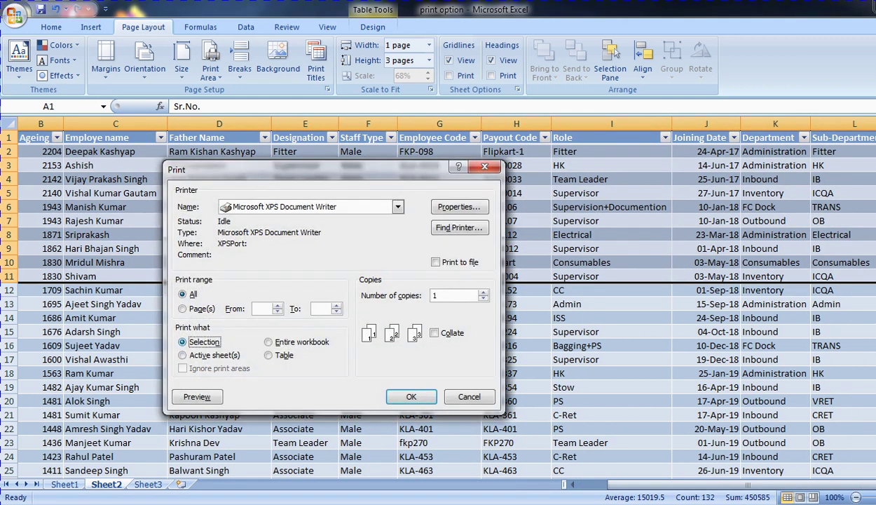
key("alt+w")
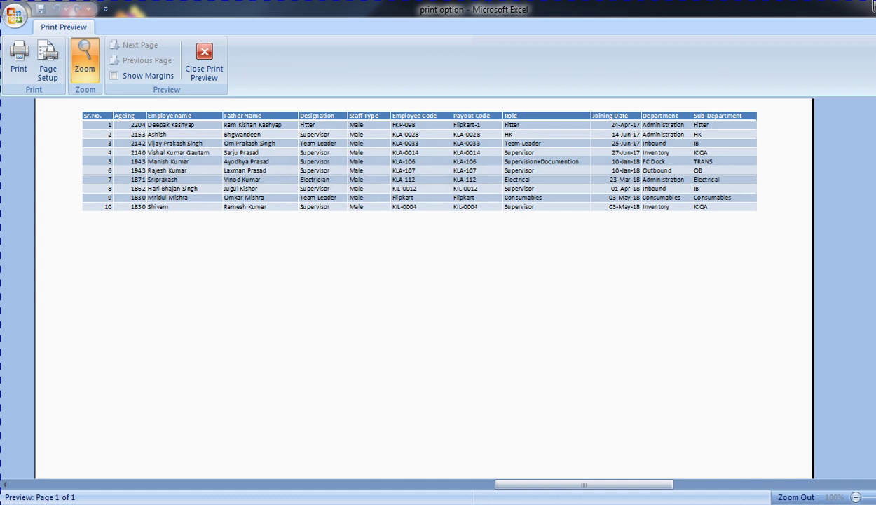
left_click(204, 60)
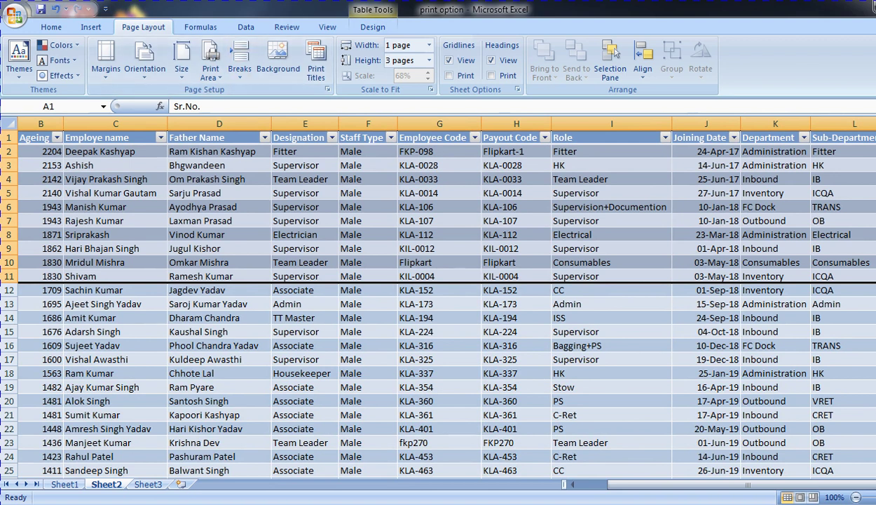
Select row 11 of the employee table with L11 as the active cell and insert a page break there
left_click(115, 290)
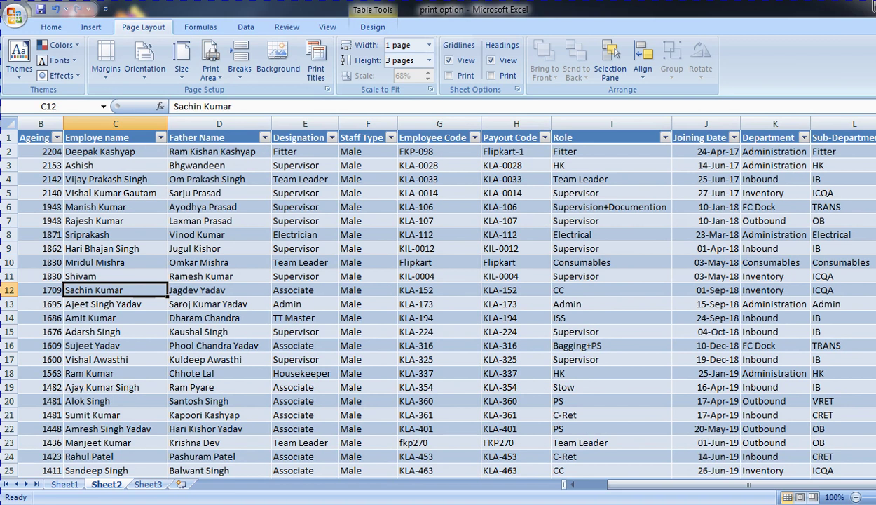
key("Left")
key("Left")
key("Up")
key("Down")
key("ctrl+Right")
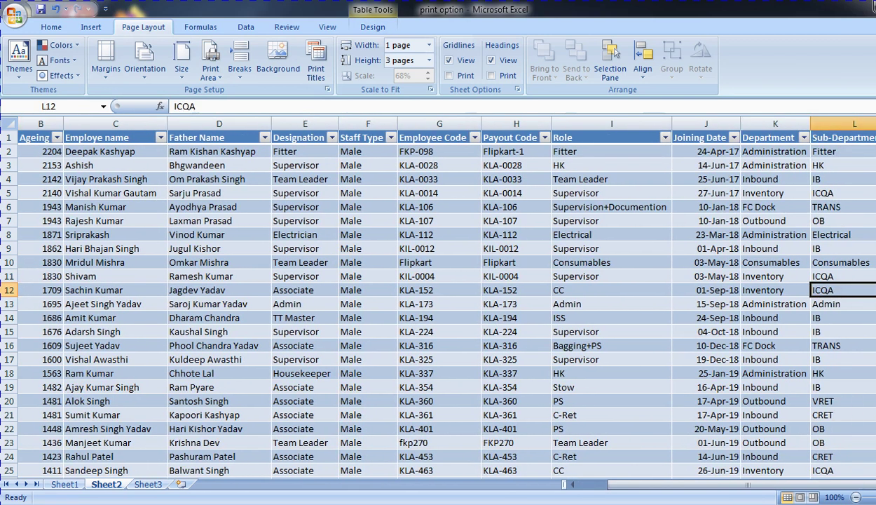
key("shift+space")
key("Up")
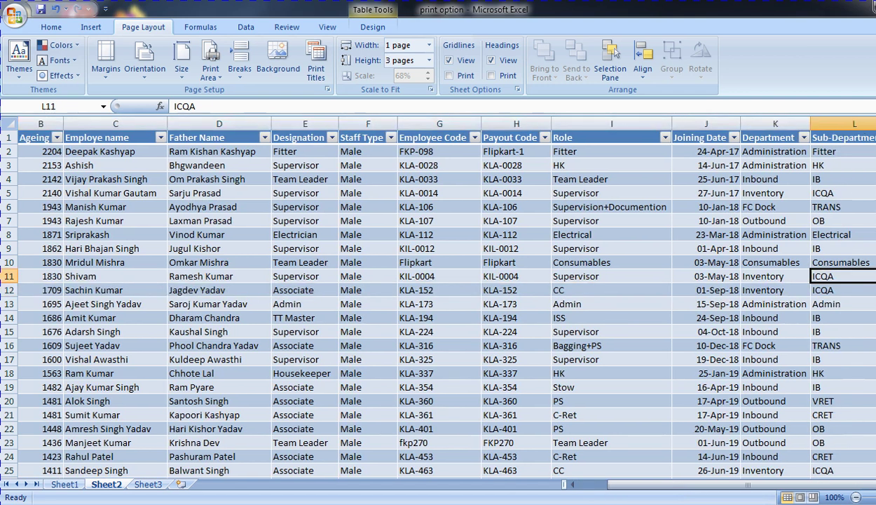
key("shift+space")
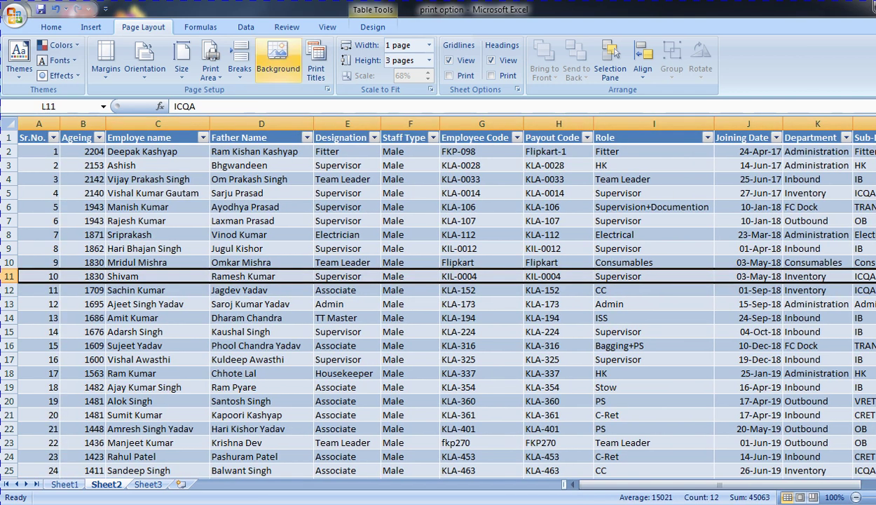
left_click(239, 62)
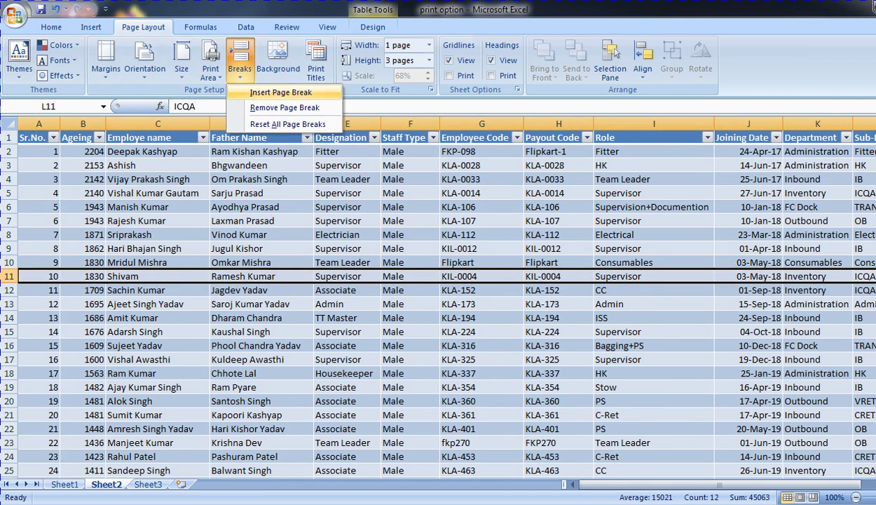
left_click(280, 91)
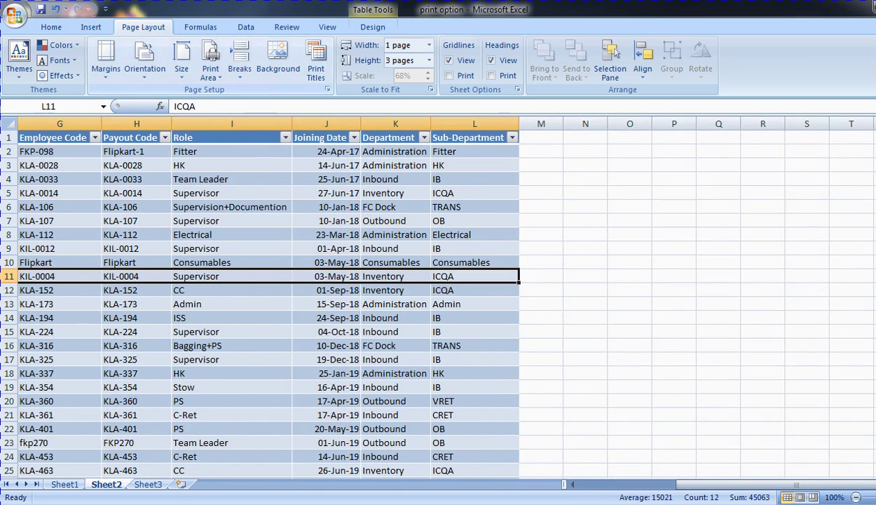
Preview the active sheet's printout with the inserted page break
key("Home")
left_click(38, 290)
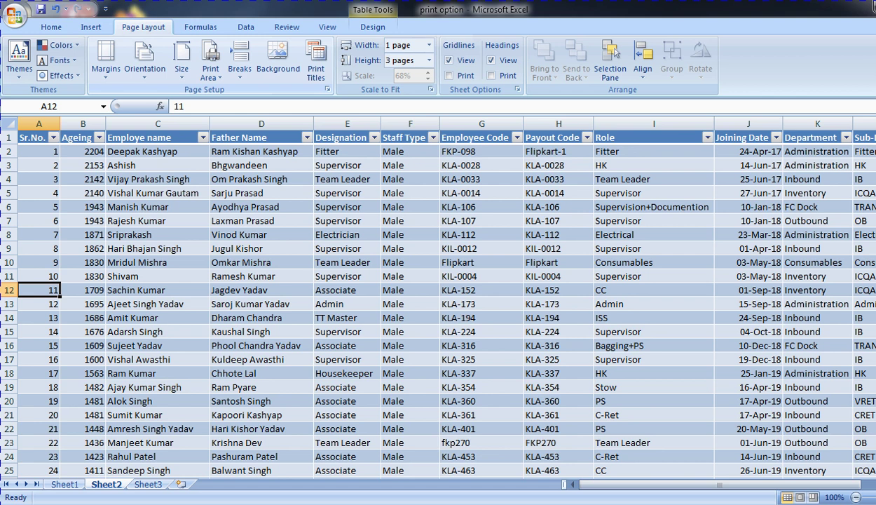
key("ctrl+p")
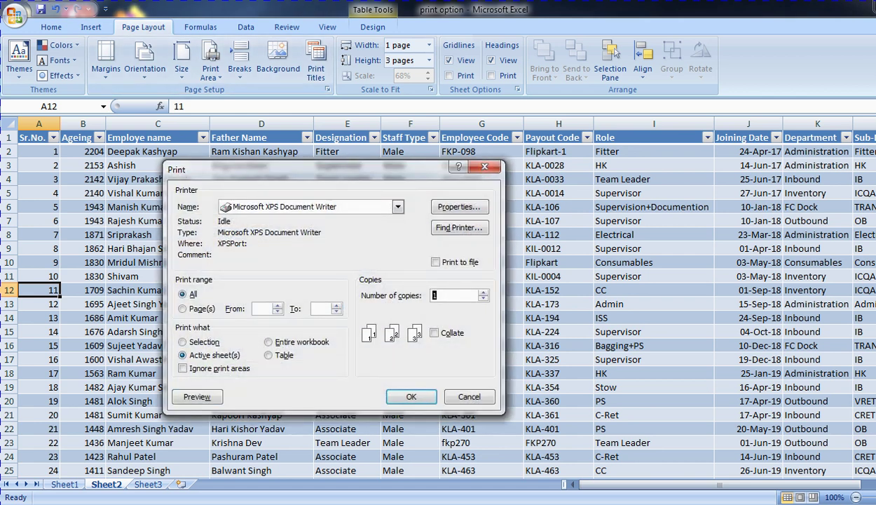
left_click(197, 397)
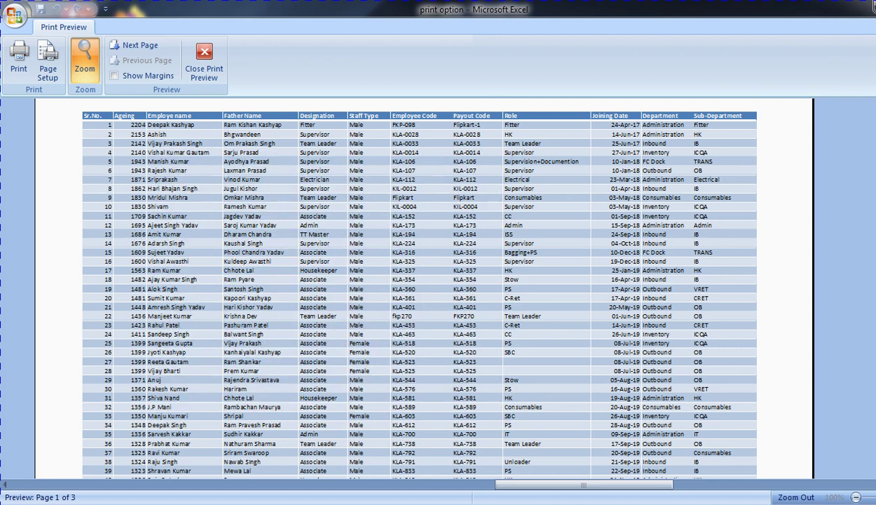
Switch the page scaling from Fit to pages to Adjust to 68% of normal size and return to the worksheet
left_click(48, 62)
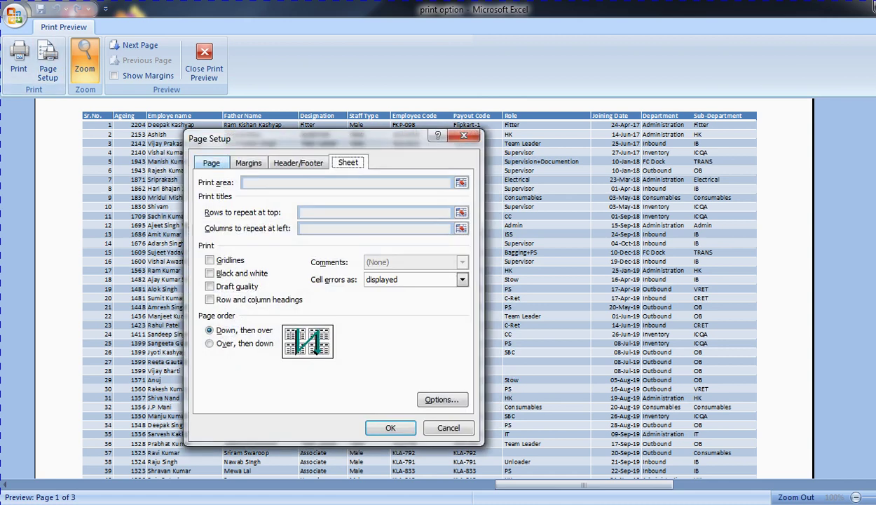
left_click(211, 163)
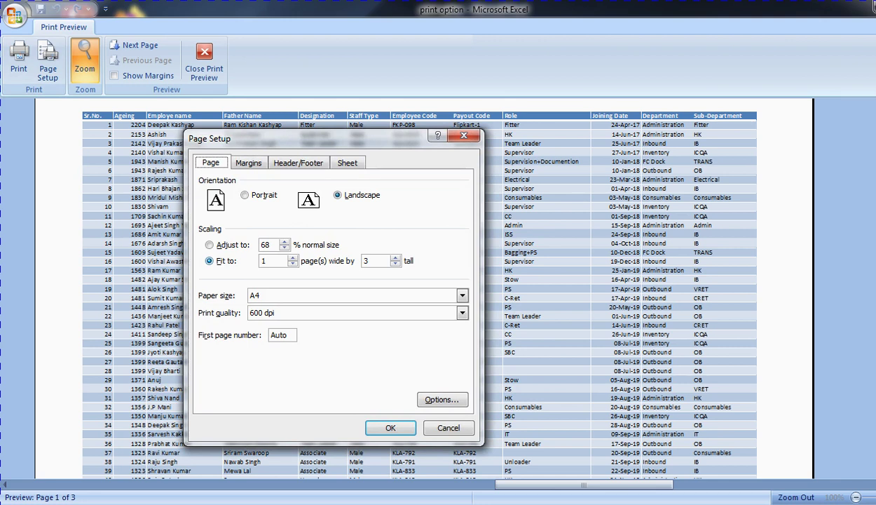
key("alt+a")
key("Return")
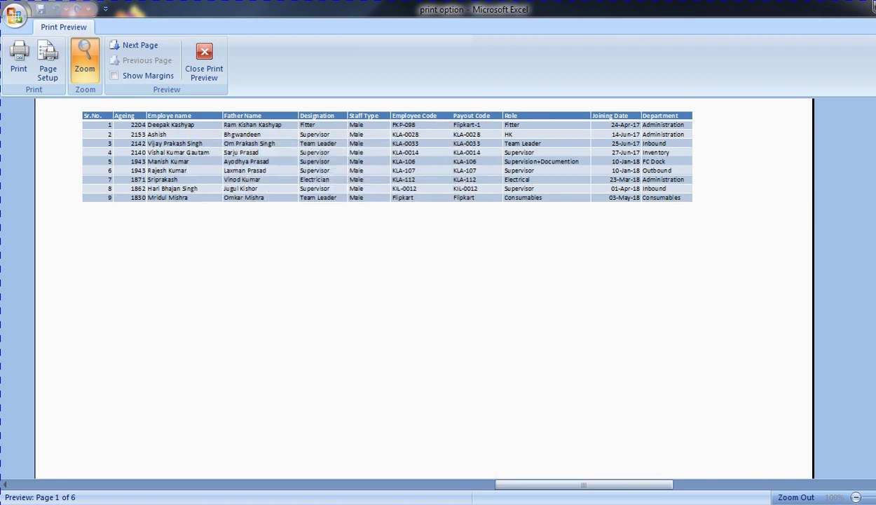
left_click(204, 63)
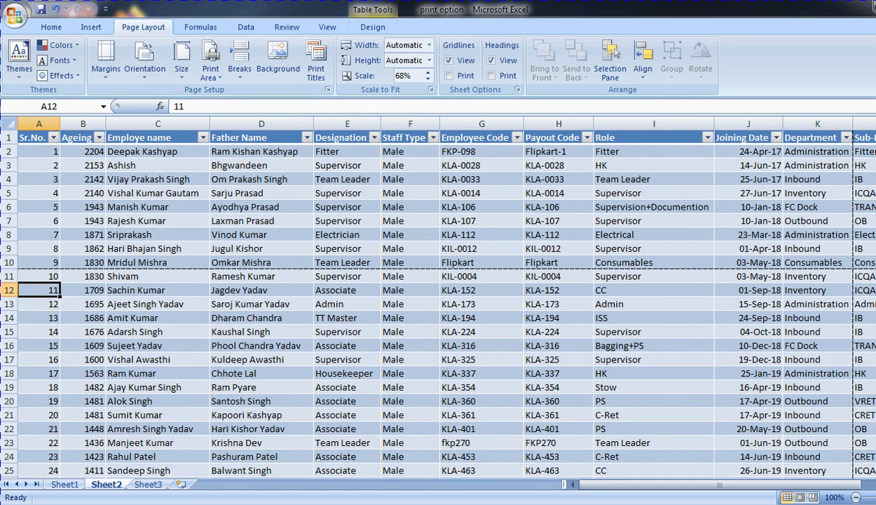
Preview the active sheet's first page with the 68% scaling and page break, and return to the worksheet
key("ctrl+p")
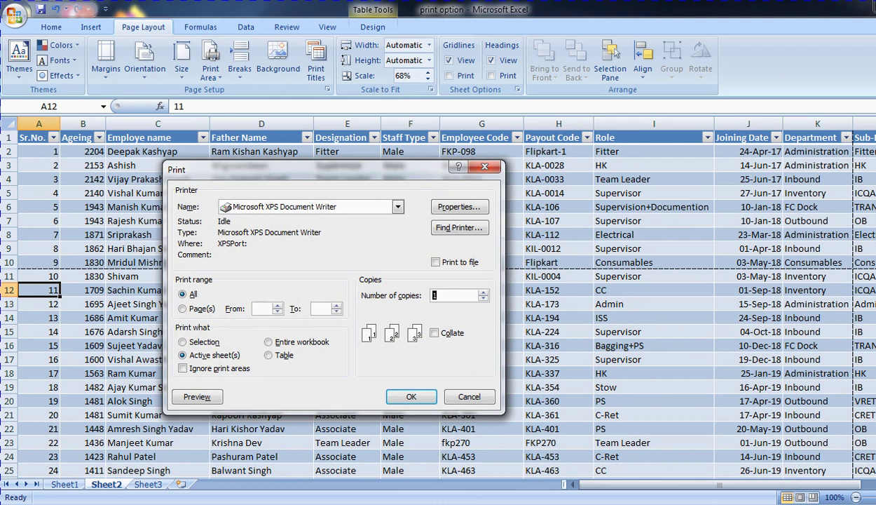
key("alt+w")
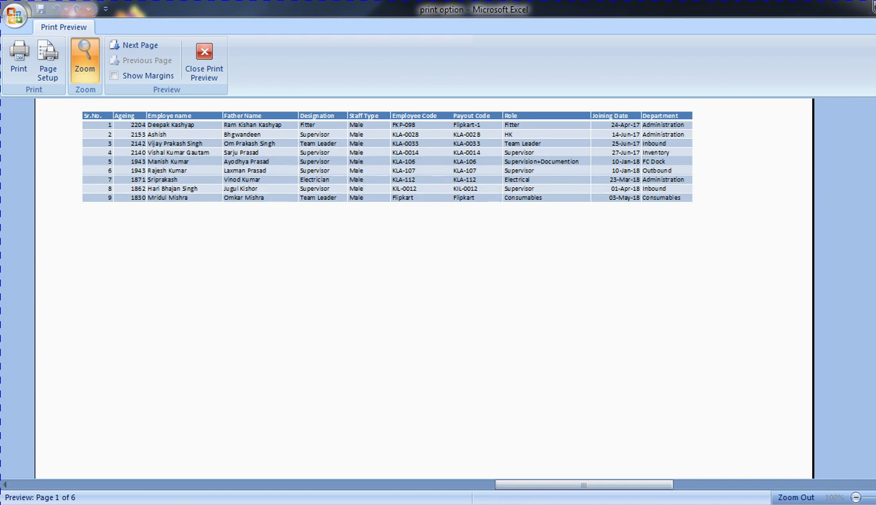
key("Escape")
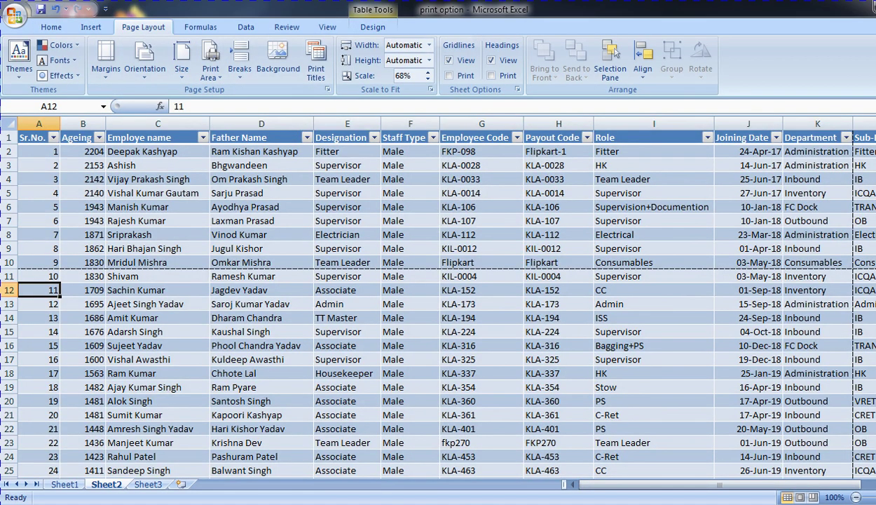
left_click(10, 275)
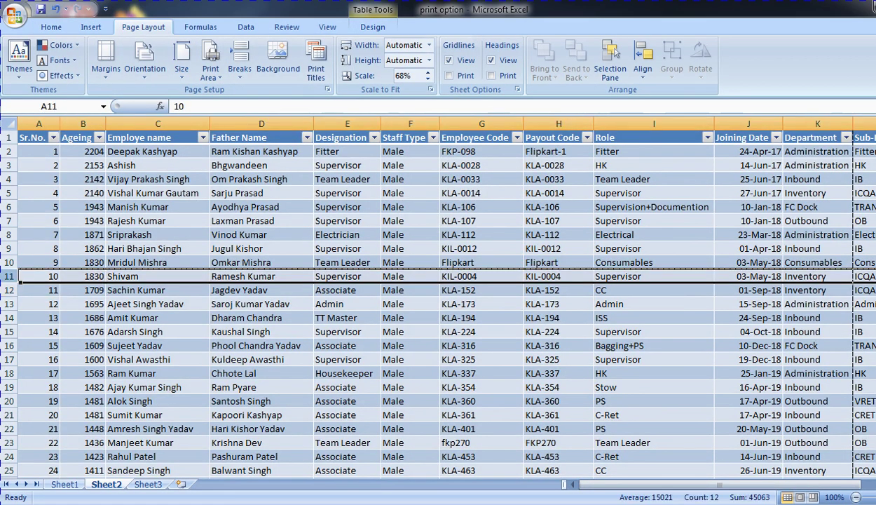
left_click(211, 68)
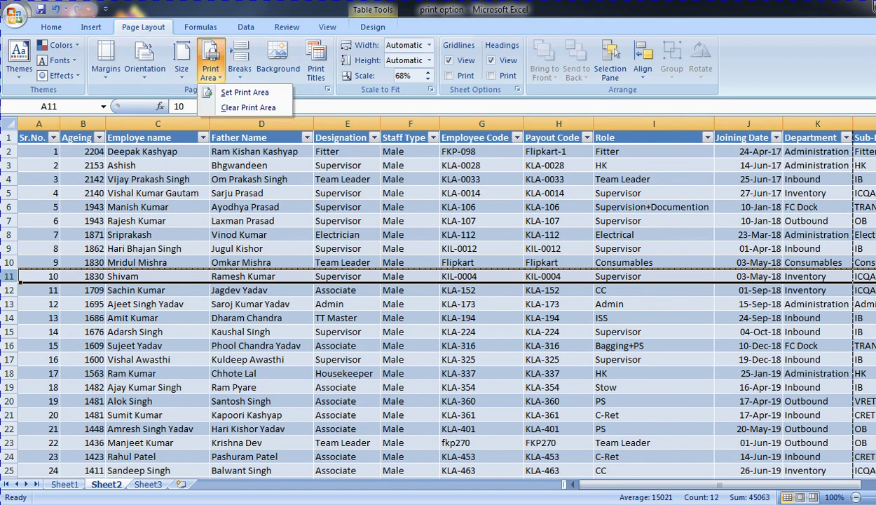
left_click(245, 92)
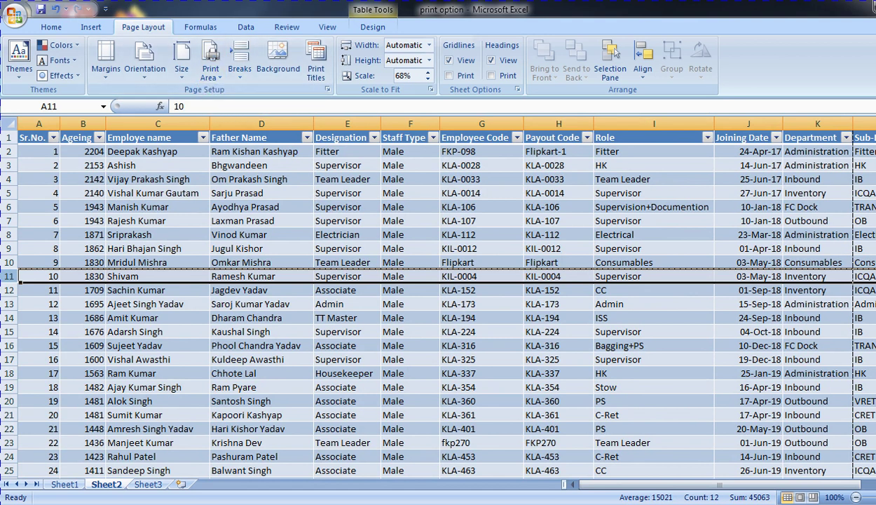
key("Down")
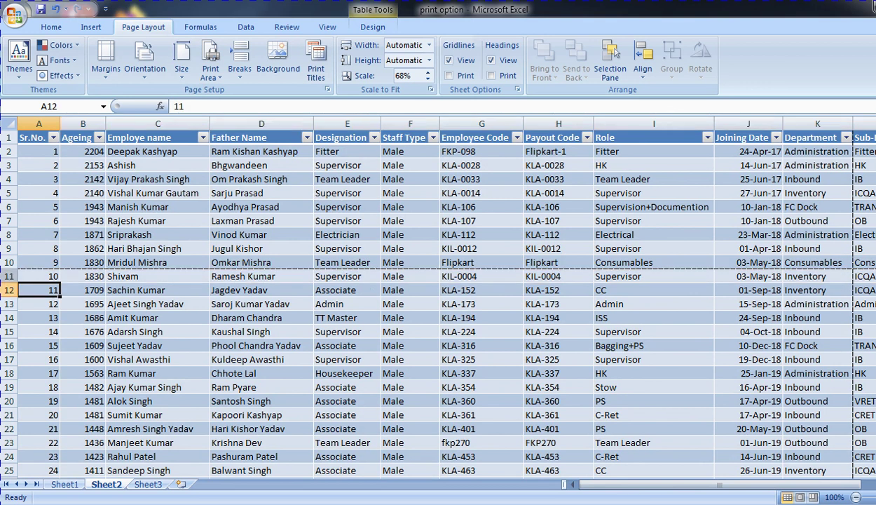
Select row 11 of the employee table and remove the page break above it
key("Up")
key("shift+space")
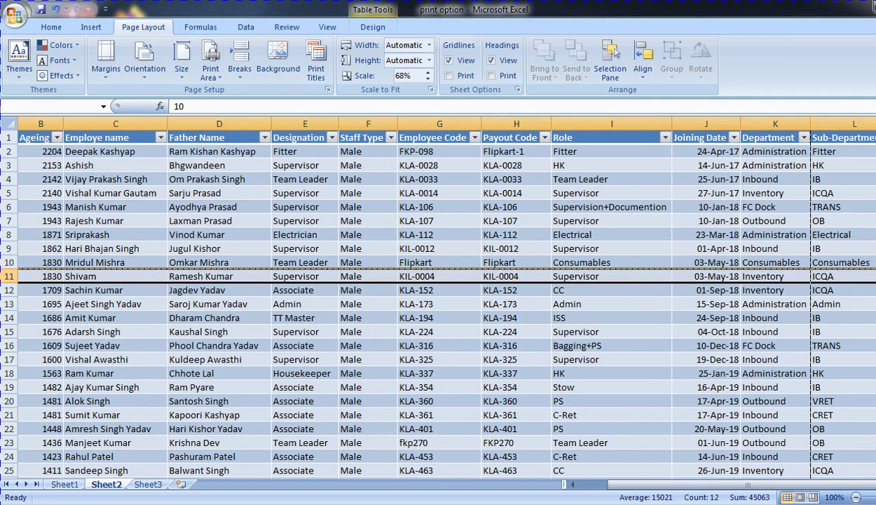
left_click(239, 68)
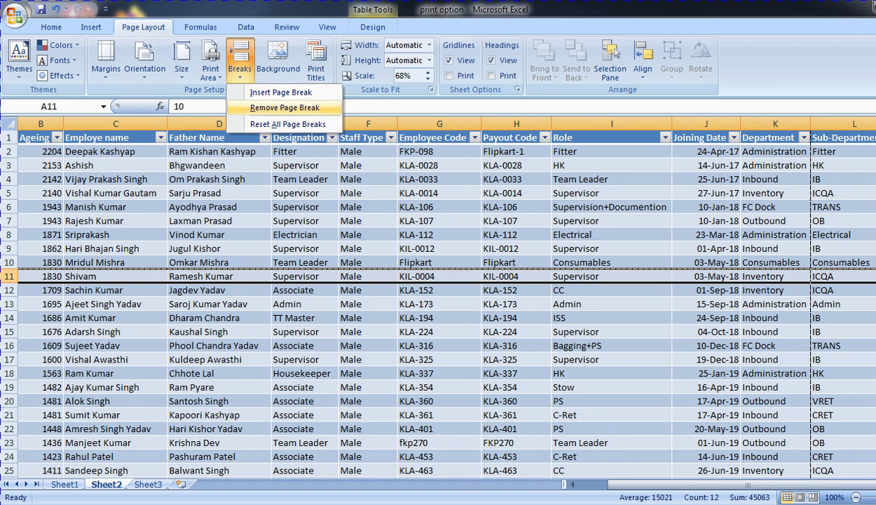
left_click(287, 123)
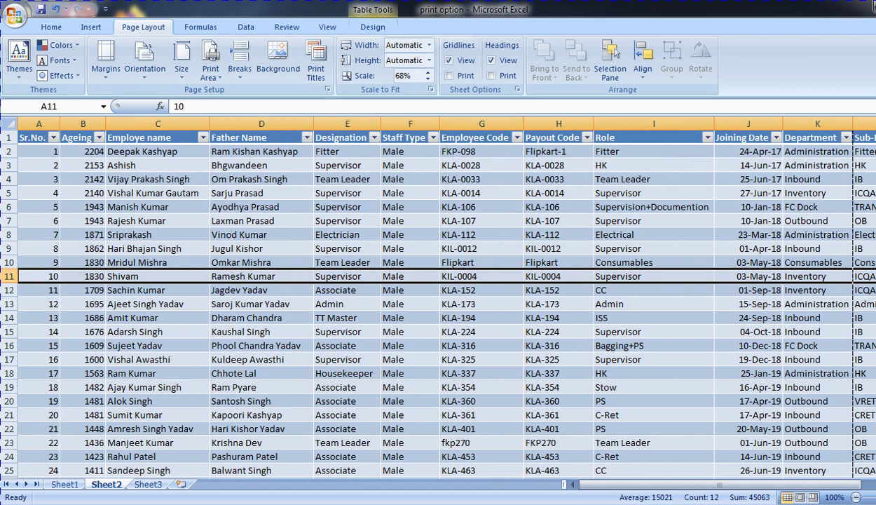
key("Down")
key("Right")
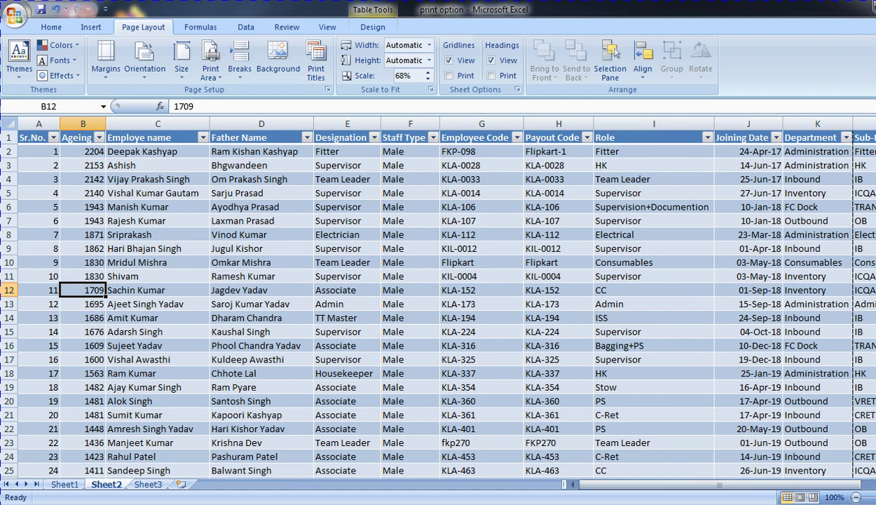
Select row 22 of the employee table and insert a page break above it
left_click(39, 289)
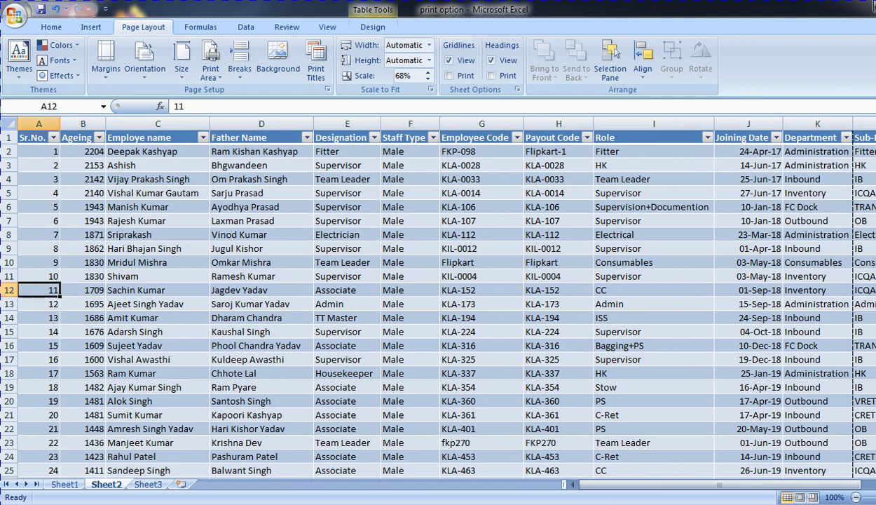
key("Down")
key("Down")
key("Down")
key("Down")
key("Down")
key("Down")
key("Down")
key("Down")
key("Down")
key("Down")
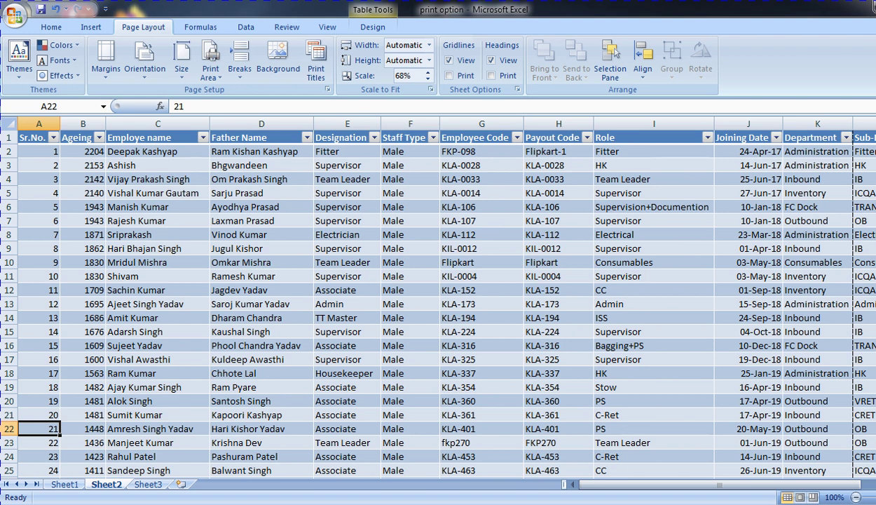
key("shift+space")
left_click(239, 68)
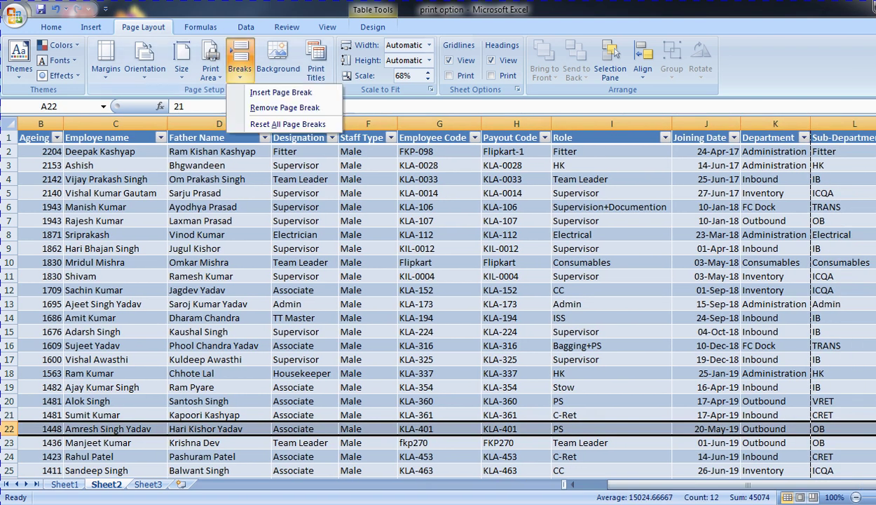
left_click(281, 92)
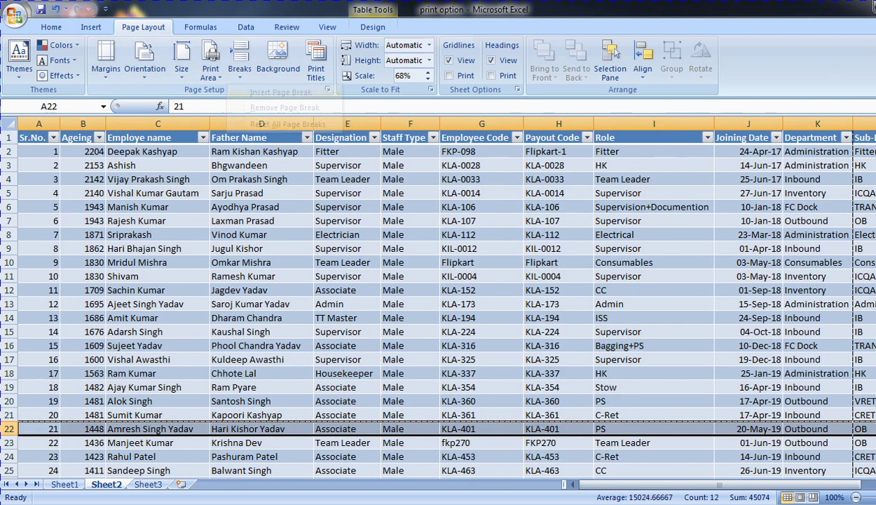
Select row 12 of the employee table and insert a second page break above it
key("Up")
key("Up")
key("Up")
key("Up")
key("Up")
key("Up")
key("Up")
key("Up")
key("Up")
key("Up")
key("Up")
key("Down")
key("shift+space")
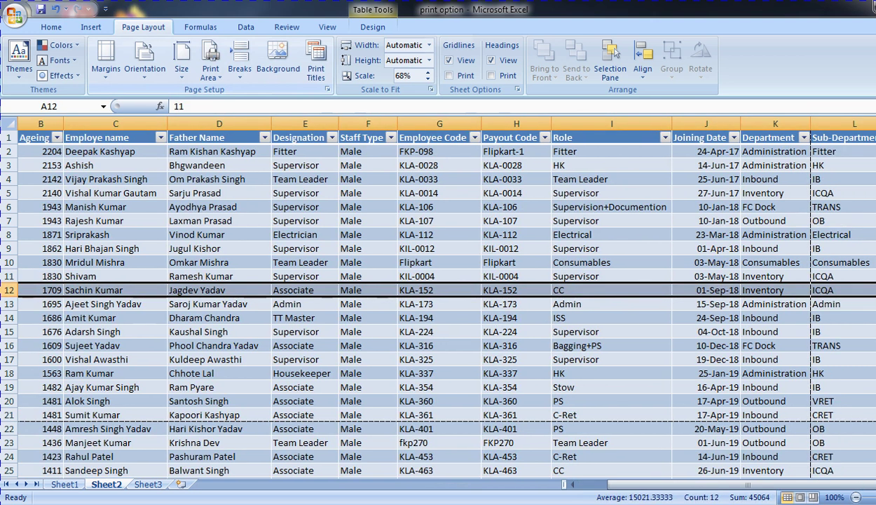
left_click(239, 64)
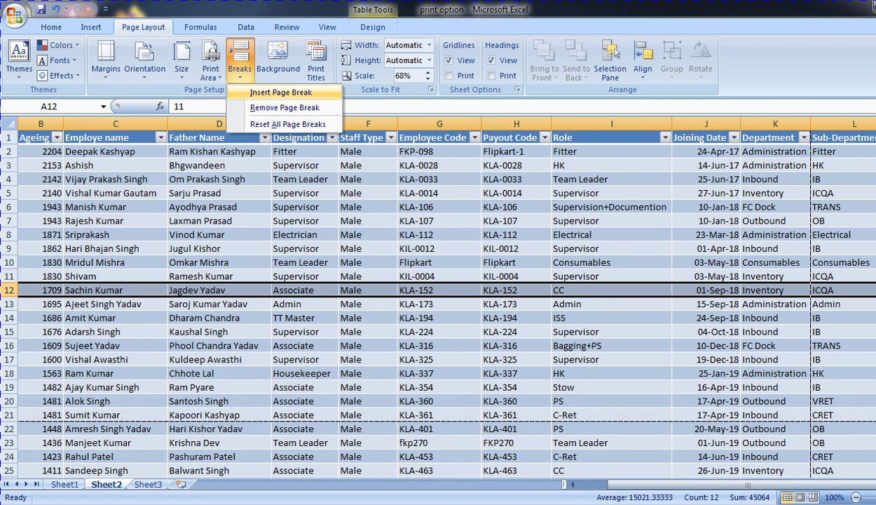
left_click(280, 92)
left_click(157, 207)
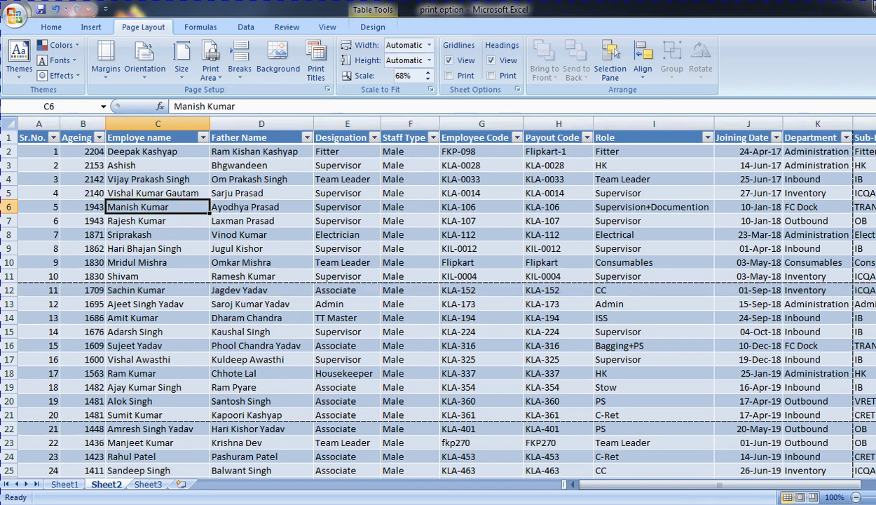
Preview the first three pages of the active sheet with the row page breaks and return to the worksheet
key("ctrl+p")
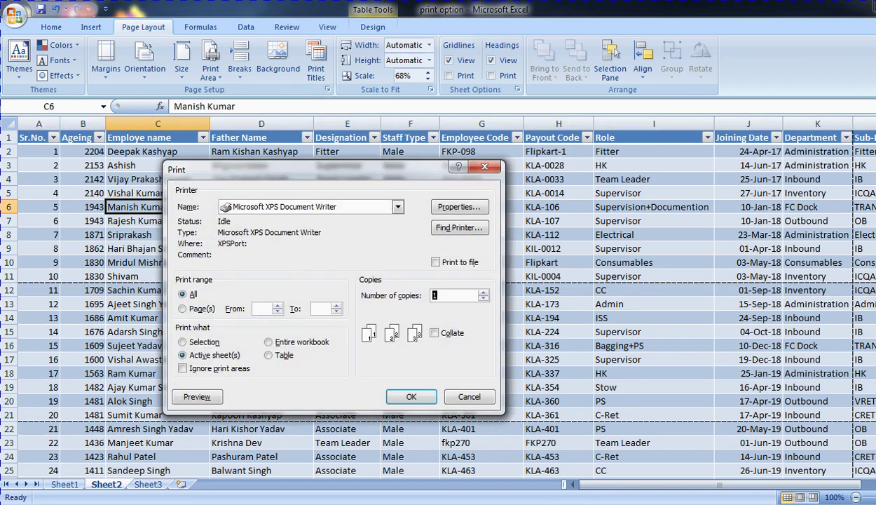
key("alt+w")
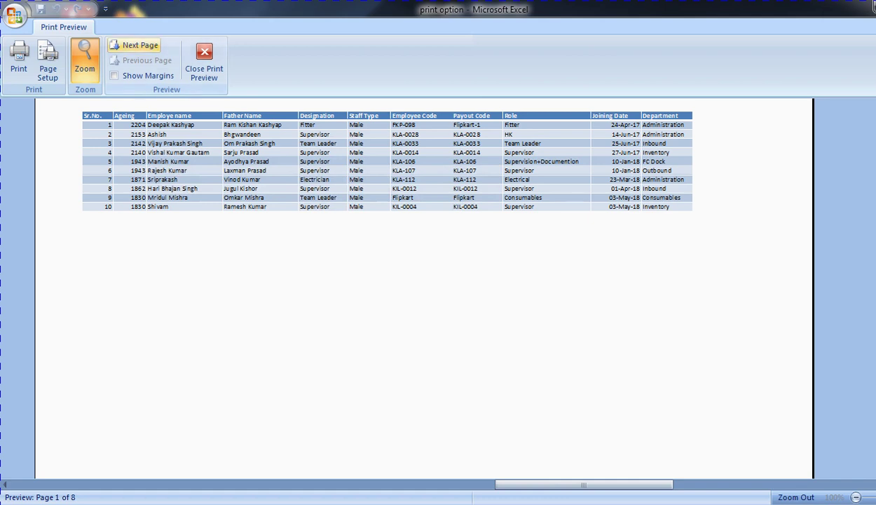
left_click(137, 45)
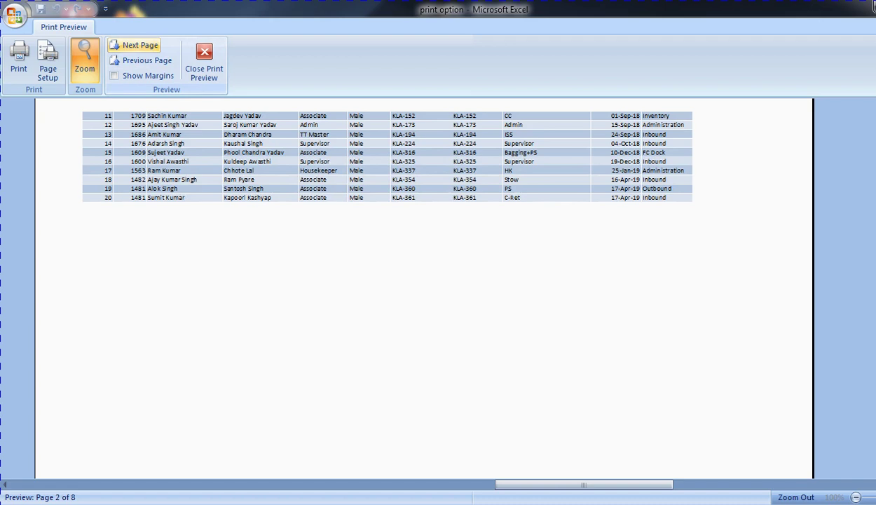
left_click(137, 45)
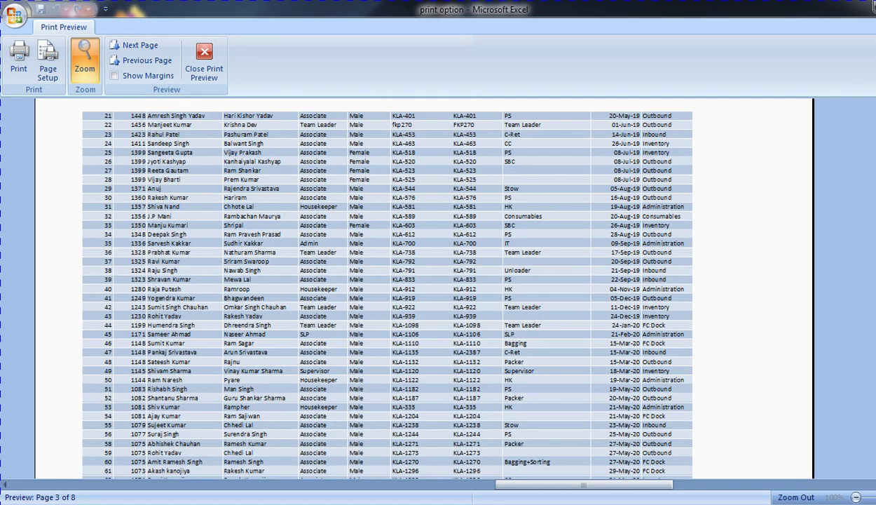
scroll(385, 287, "up", 3)
scroll(385, 287, "down", 3)
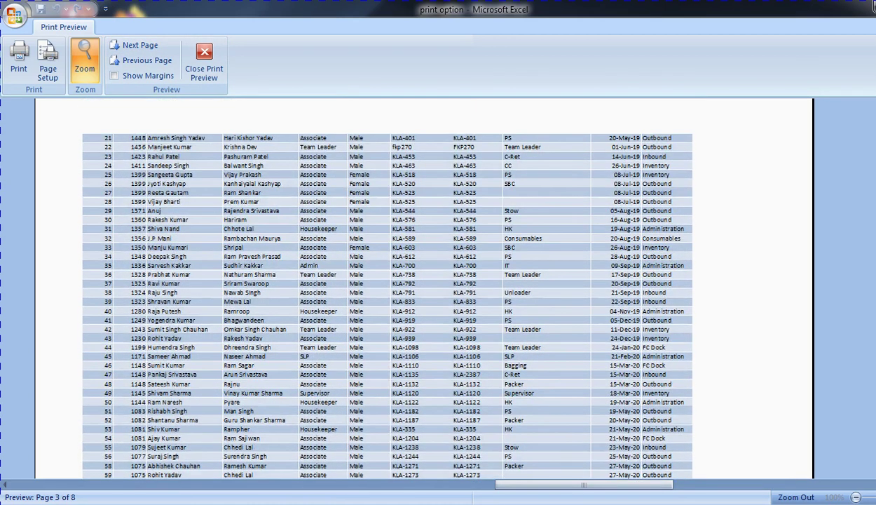
scroll(420, 288, "up", 3)
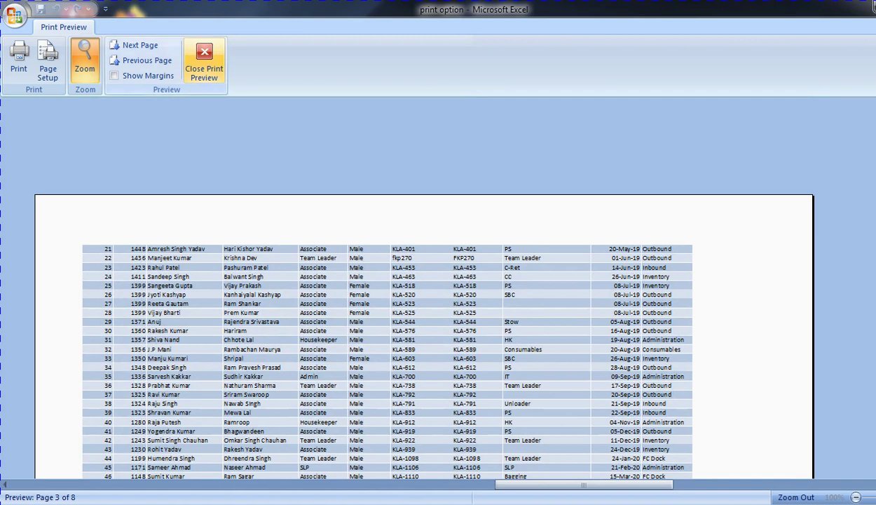
left_click(204, 62)
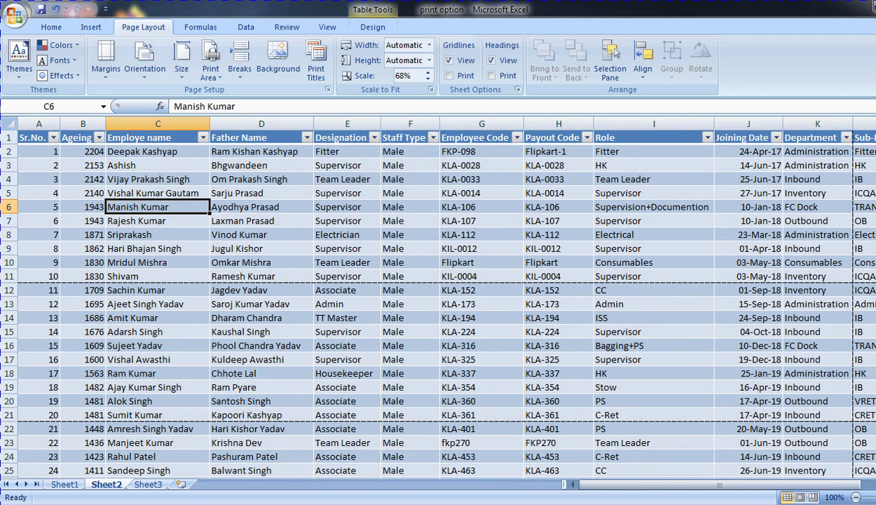
Select the whole employee table from A1 and remove its page breaks
key("ctrl+Home")
key("ctrl+a")
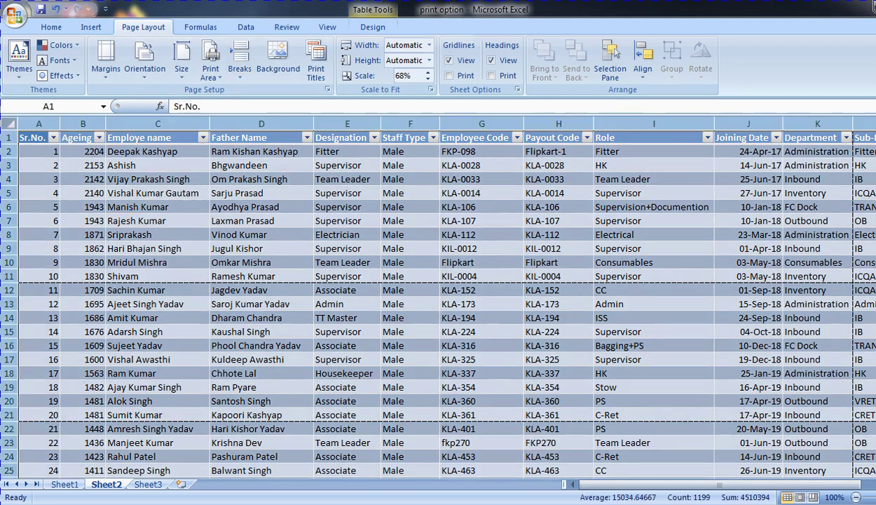
left_click(239, 67)
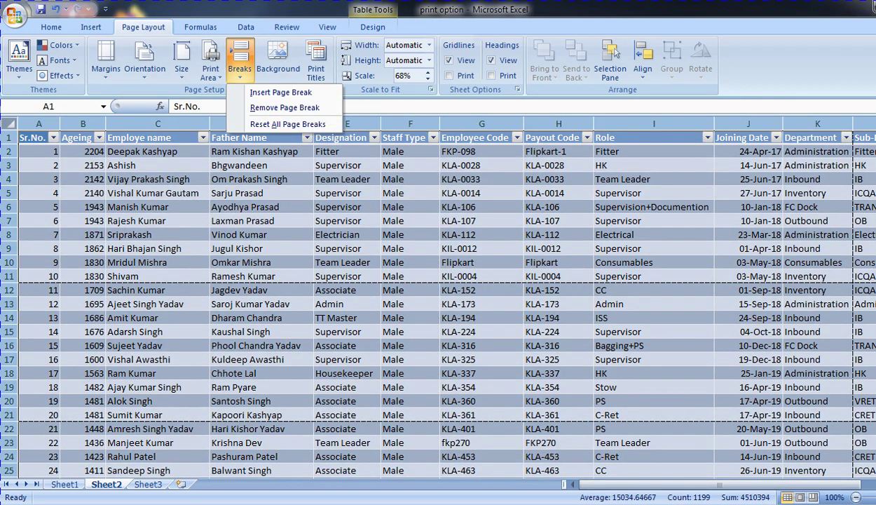
left_click(284, 108)
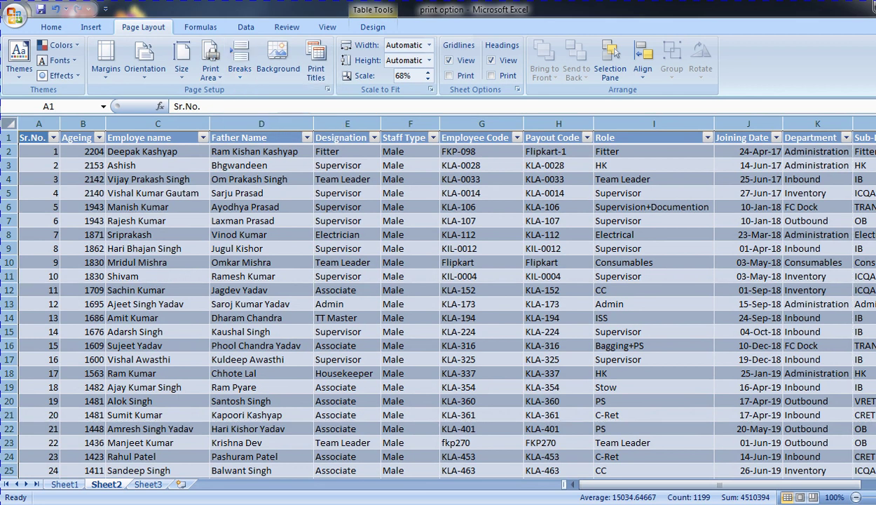
left_click(158, 318)
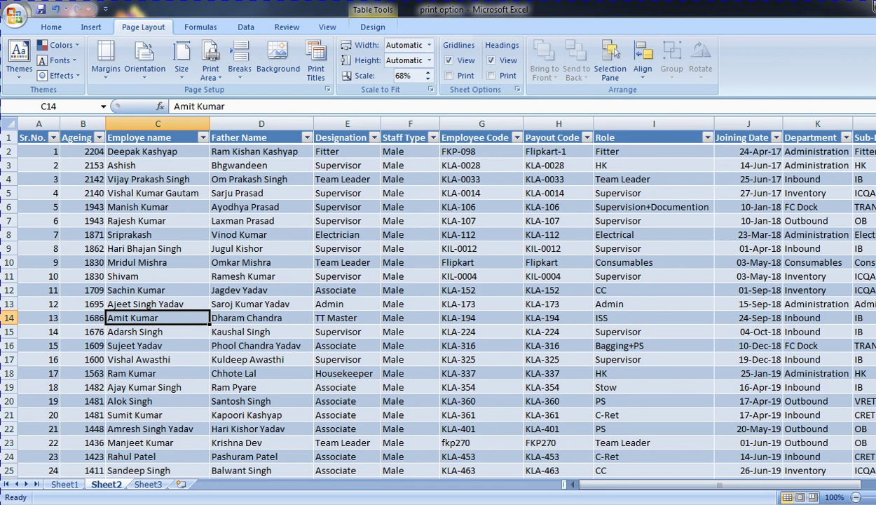
left_click(559, 262)
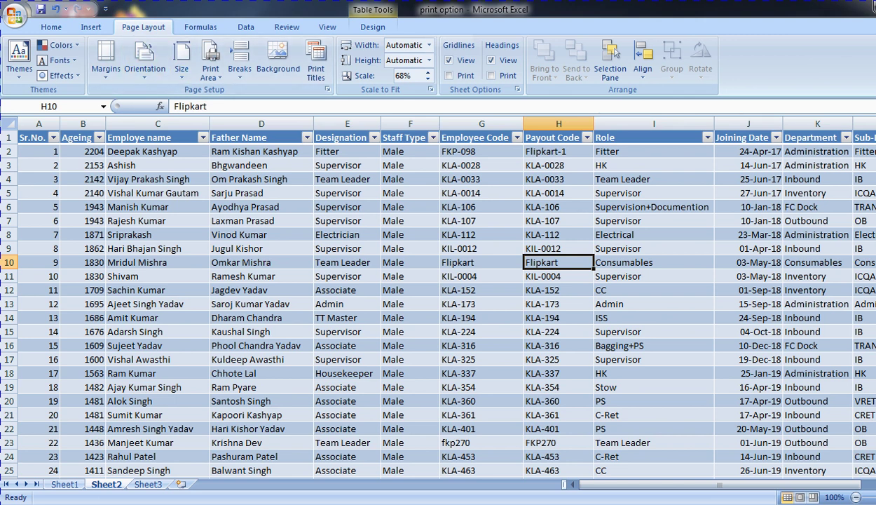
left_click(9, 152)
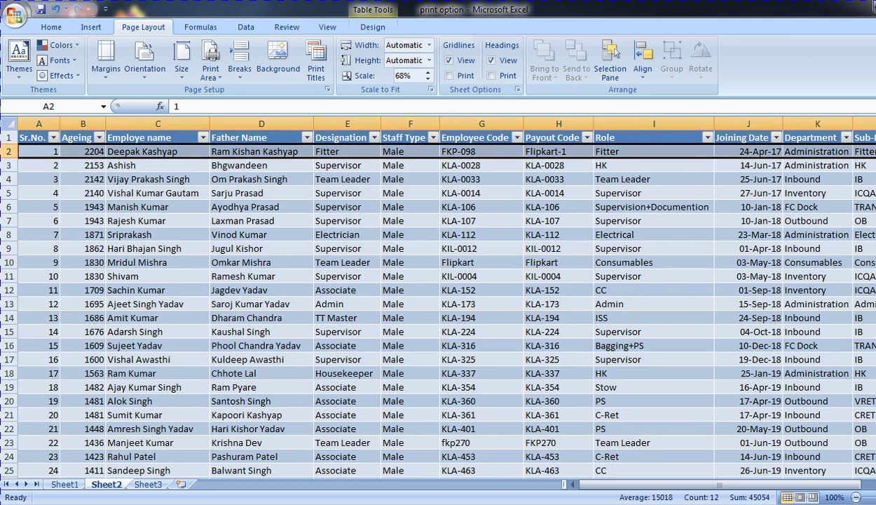
left_click(83, 166)
Preview the active sheet's printout and choose Page 1 as the header in its page setup
key("ctrl+p")
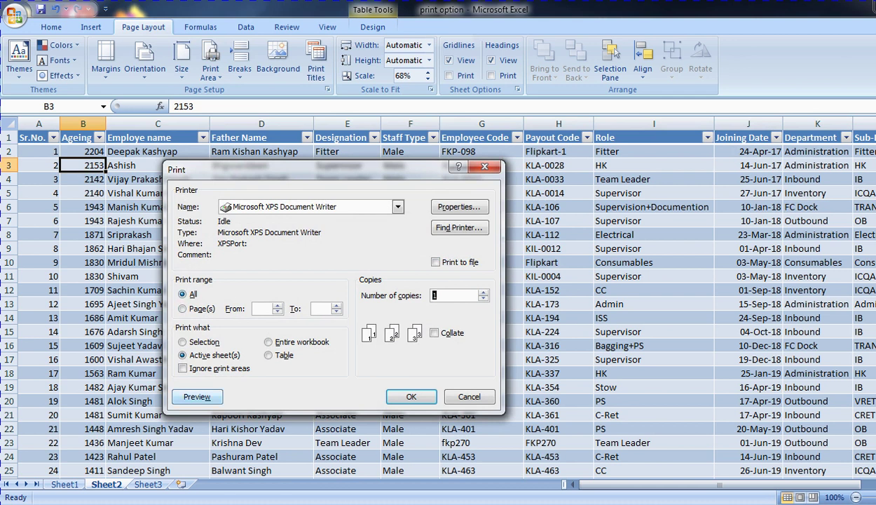
left_click(197, 396)
left_click(47, 60)
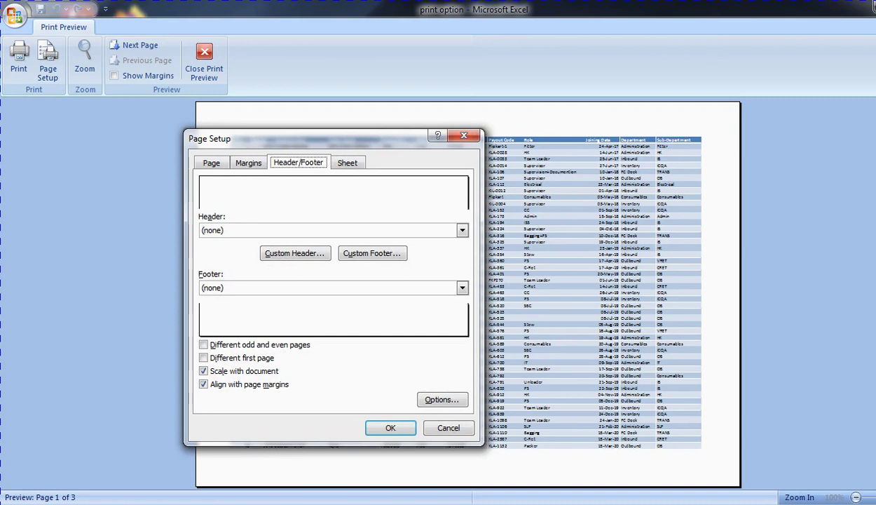
left_click(248, 163)
left_click(298, 163)
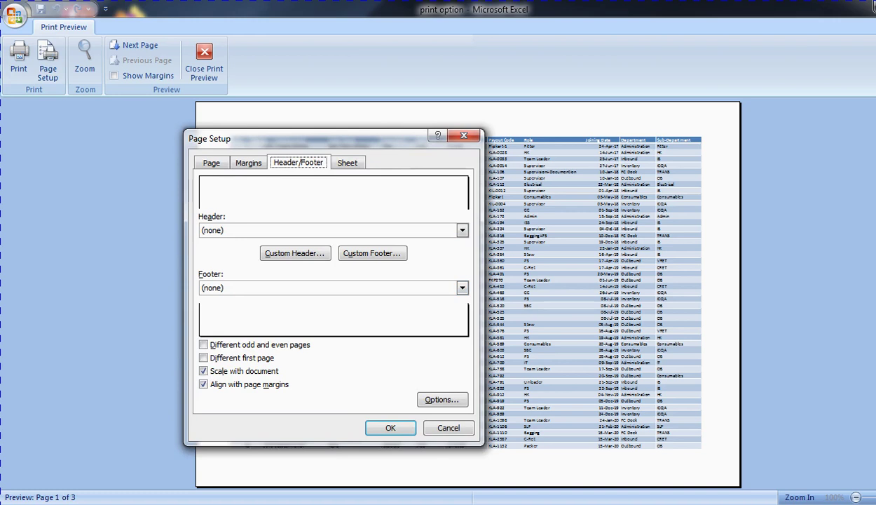
left_click(462, 230)
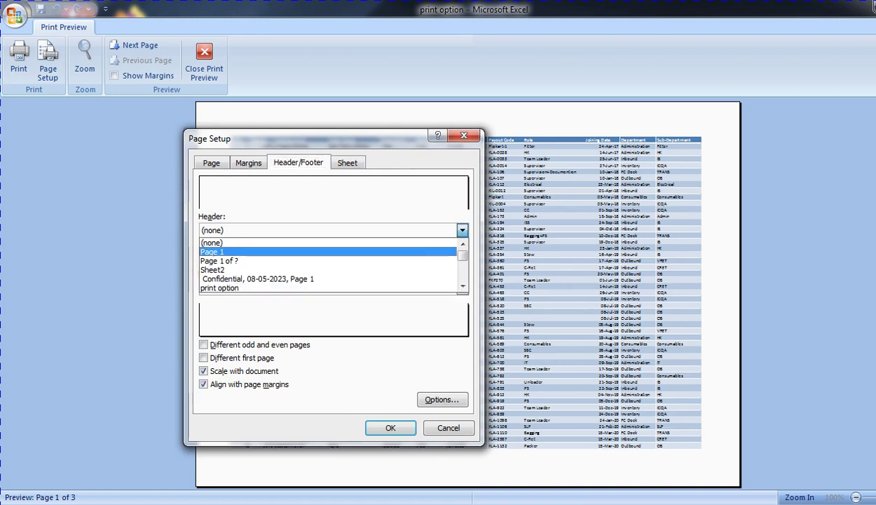
left_click(212, 251)
Apply the page setup with the footer set to (none), and check the header in the enlarged preview before returning to the worksheet
left_click(462, 287)
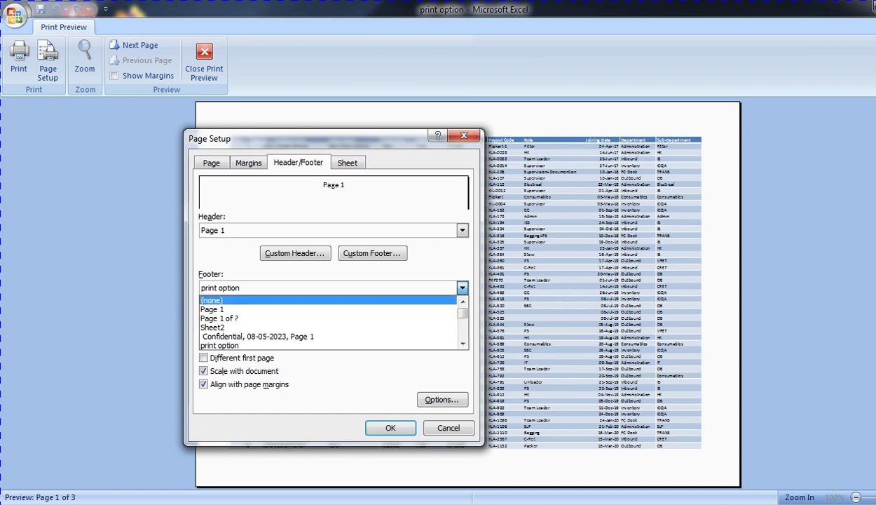
left_click(224, 300)
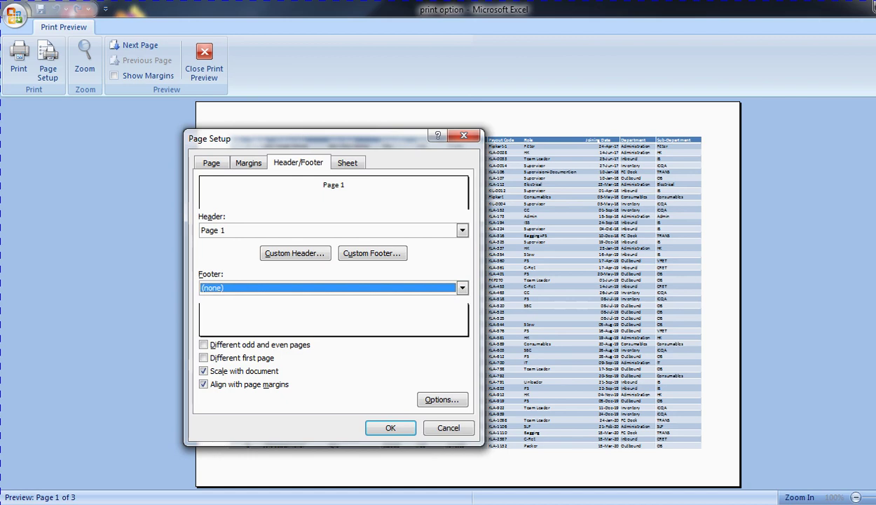
left_click(391, 428)
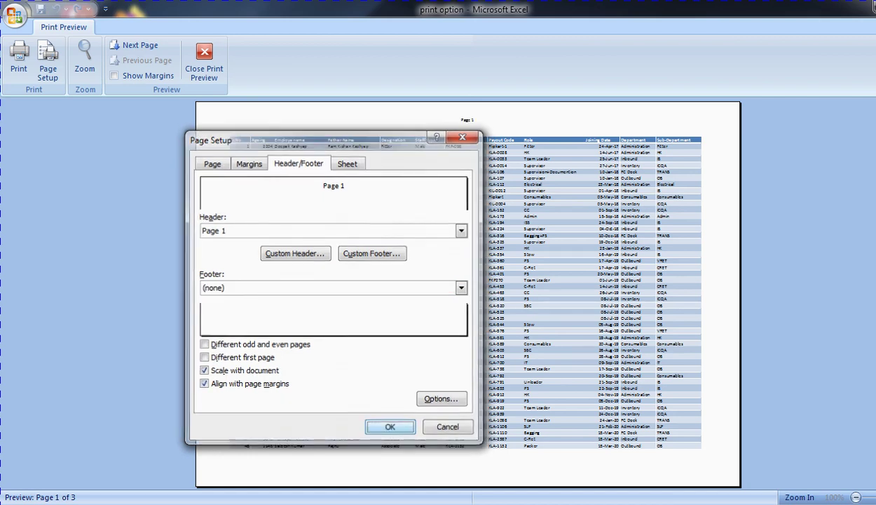
left_click(85, 61)
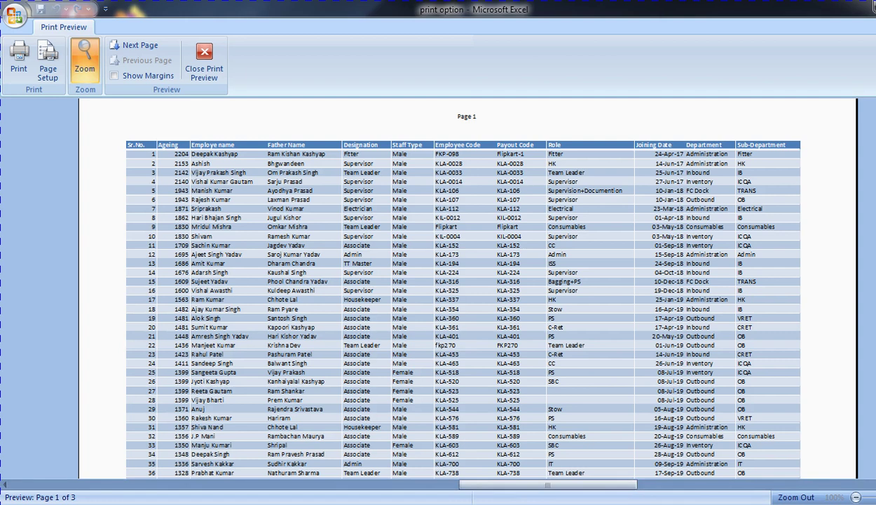
left_click(204, 61)
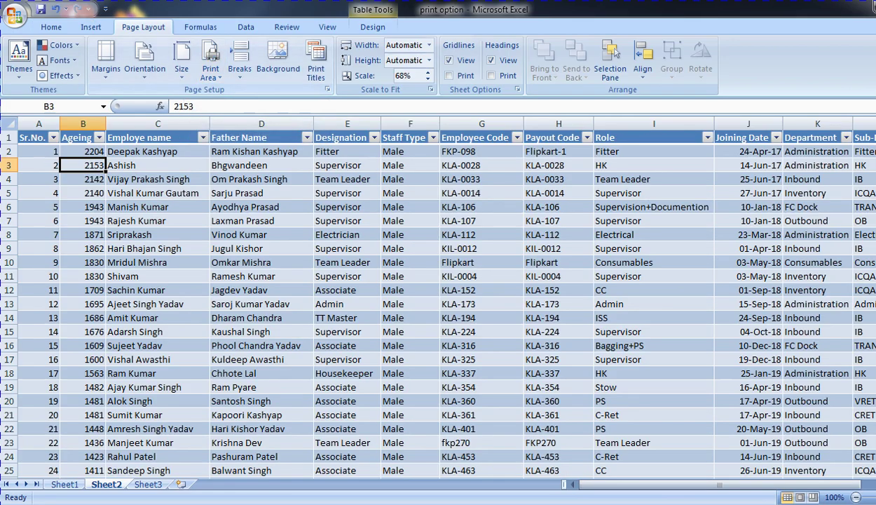